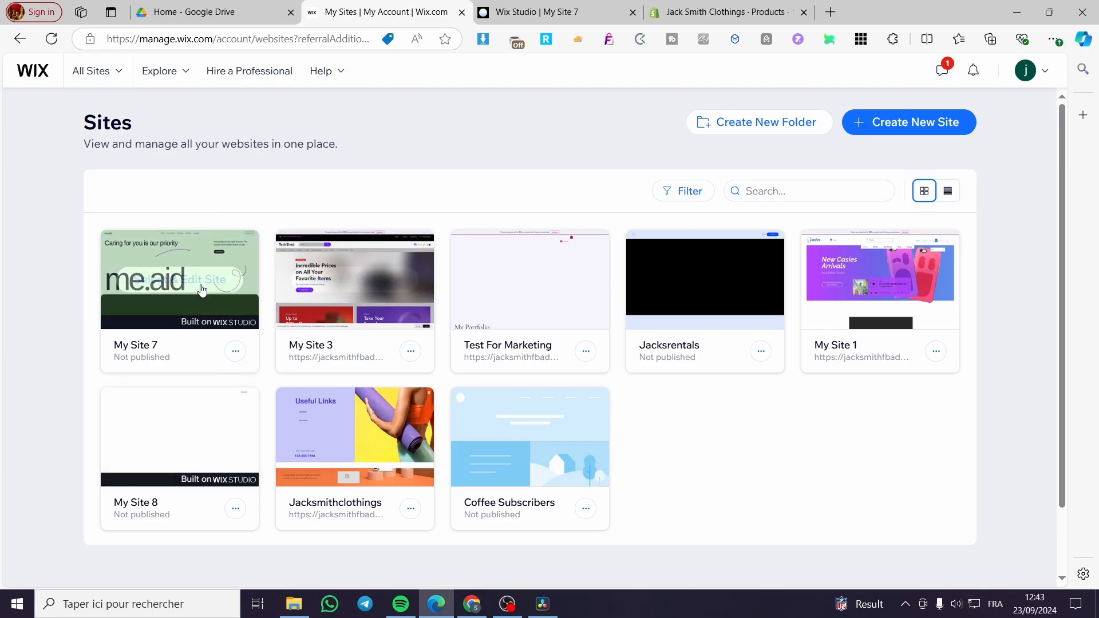
# Open My Site 7, switch to its Wix Studio editor and look over the home page.
pyautogui.click(530, 281)
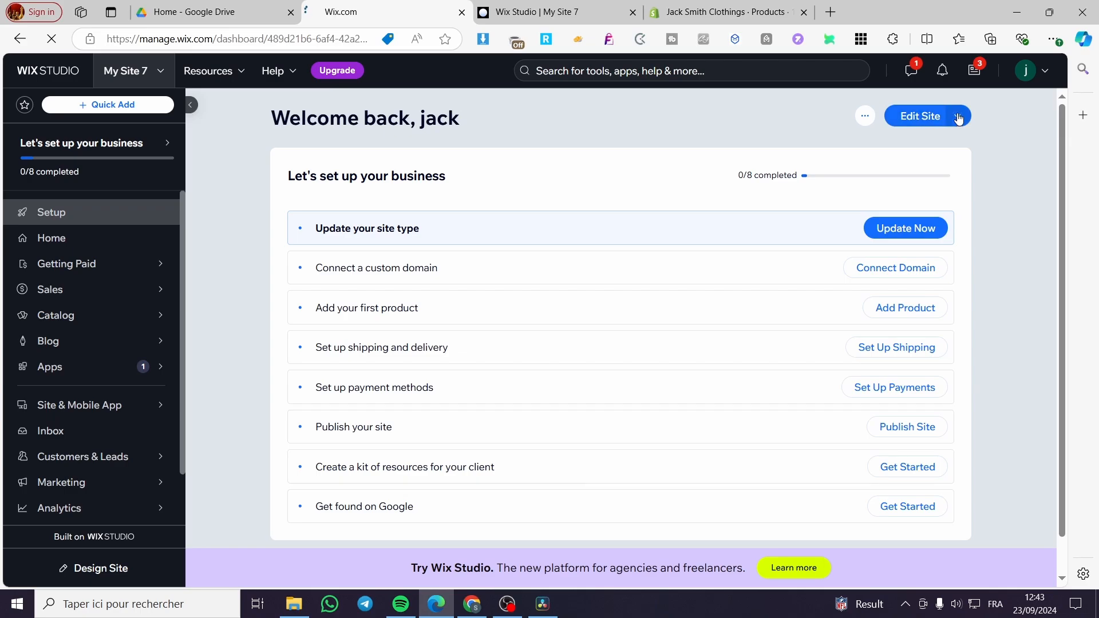
pyautogui.click(544, 6)
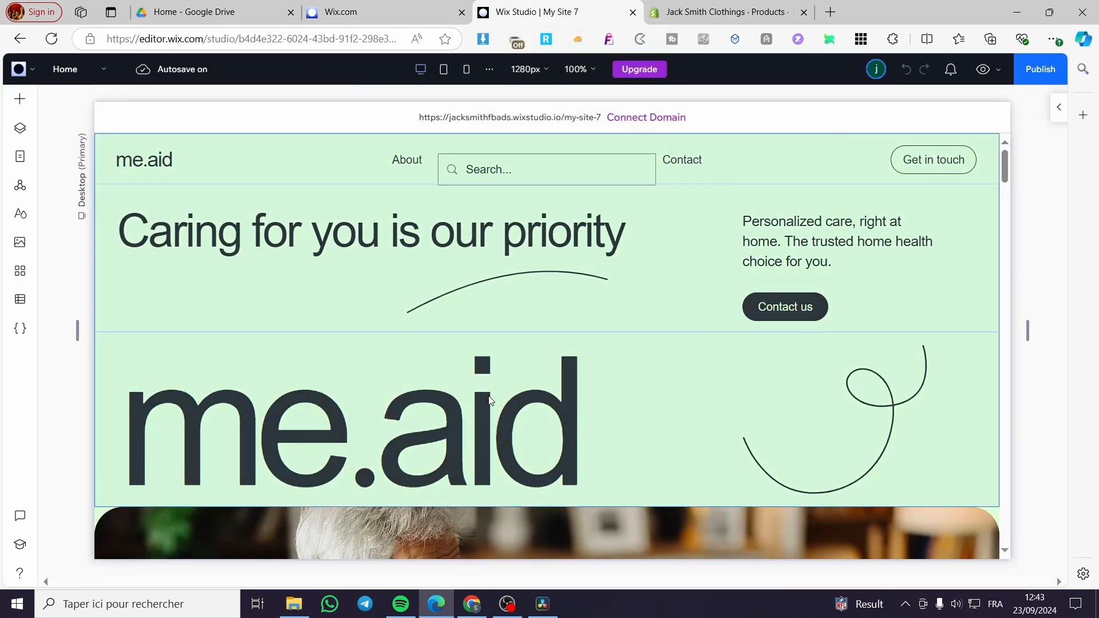
pyautogui.scroll(-8, 303, 372)
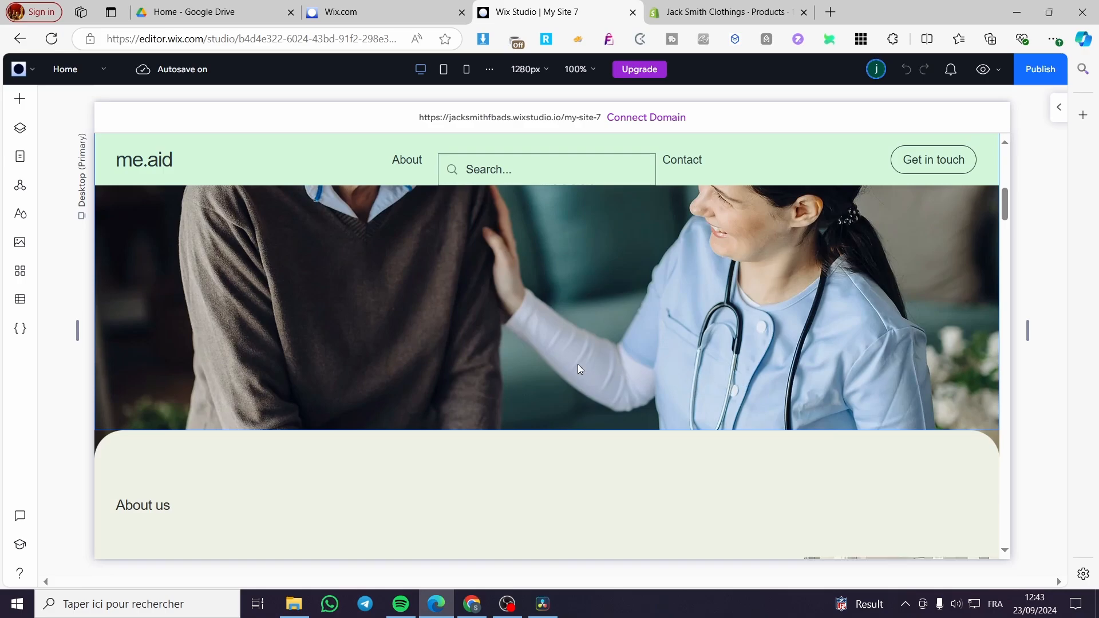
pyautogui.scroll(8, 573, 367)
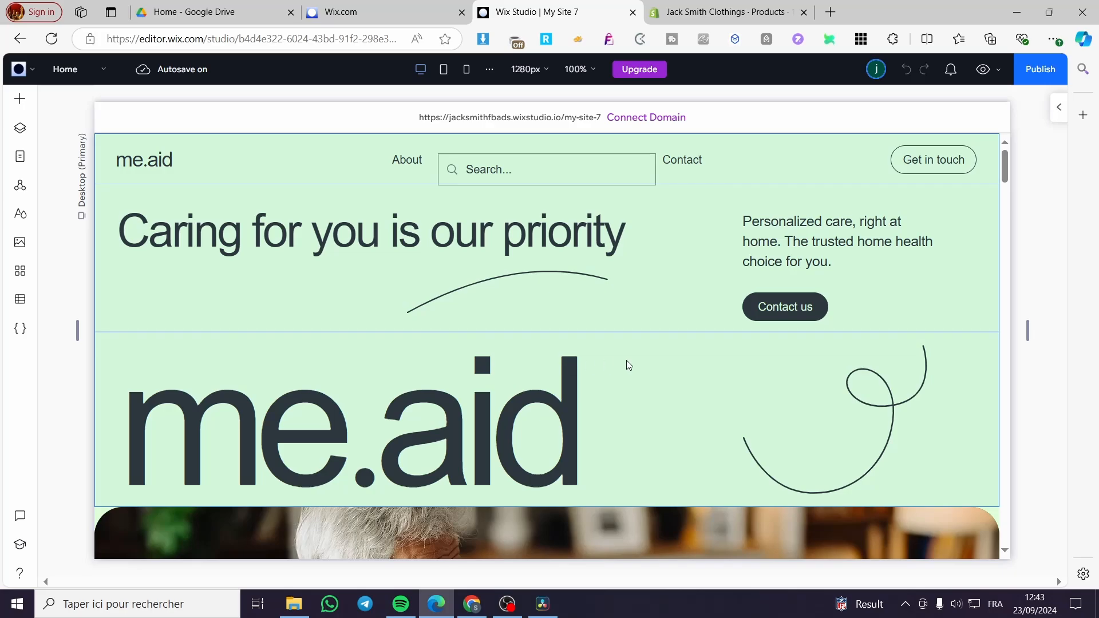
pyautogui.scroll(-10, 679, 395)
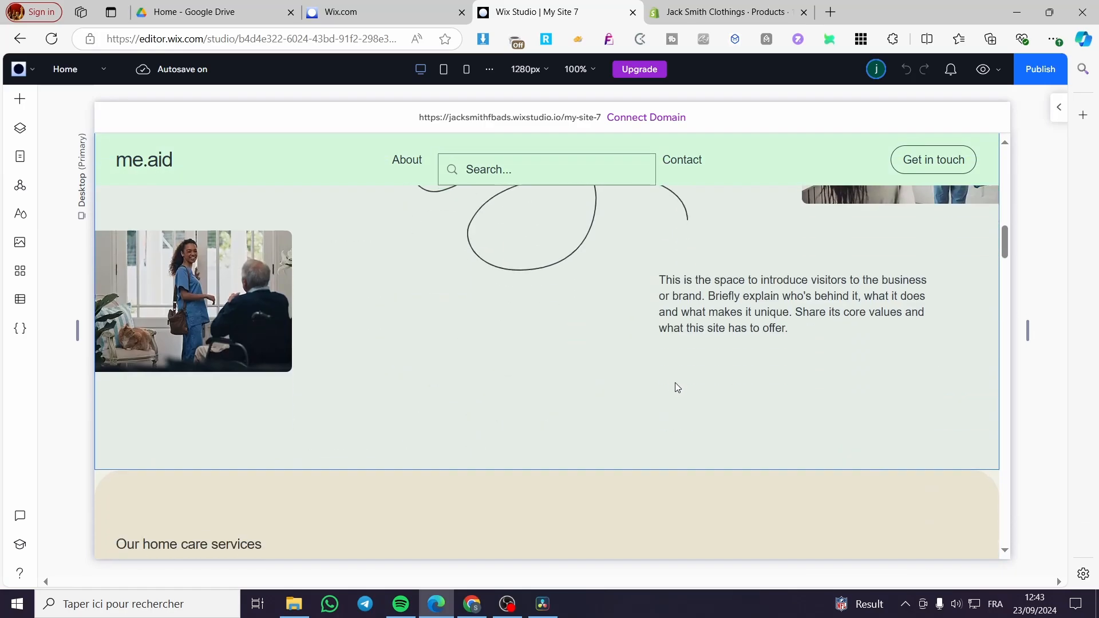
pyautogui.scroll(10, 444, 393)
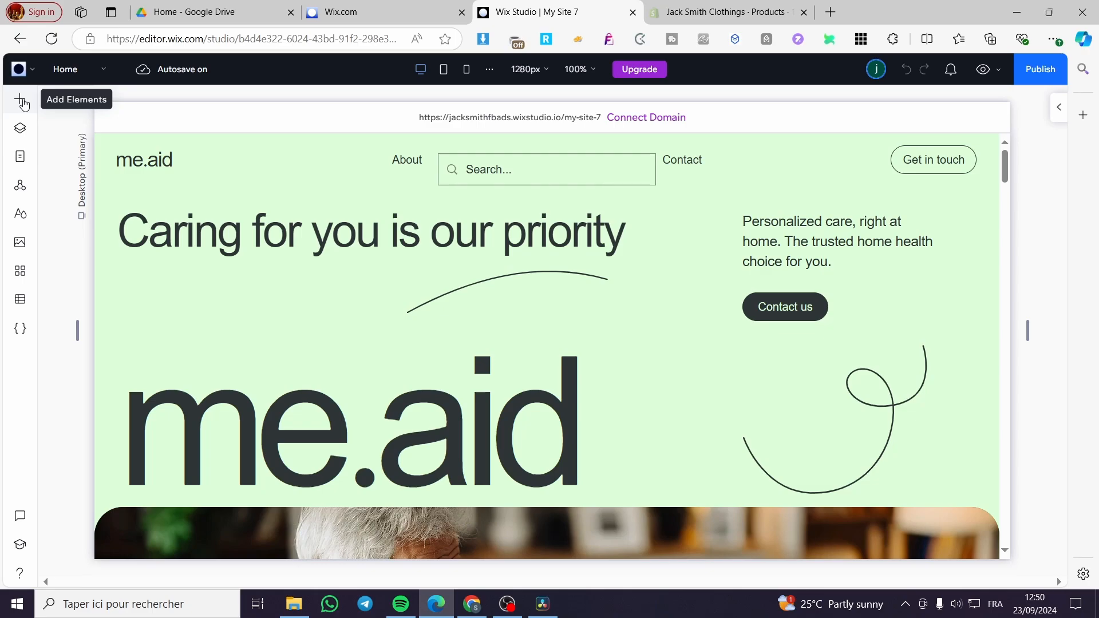
pyautogui.click(21, 101)
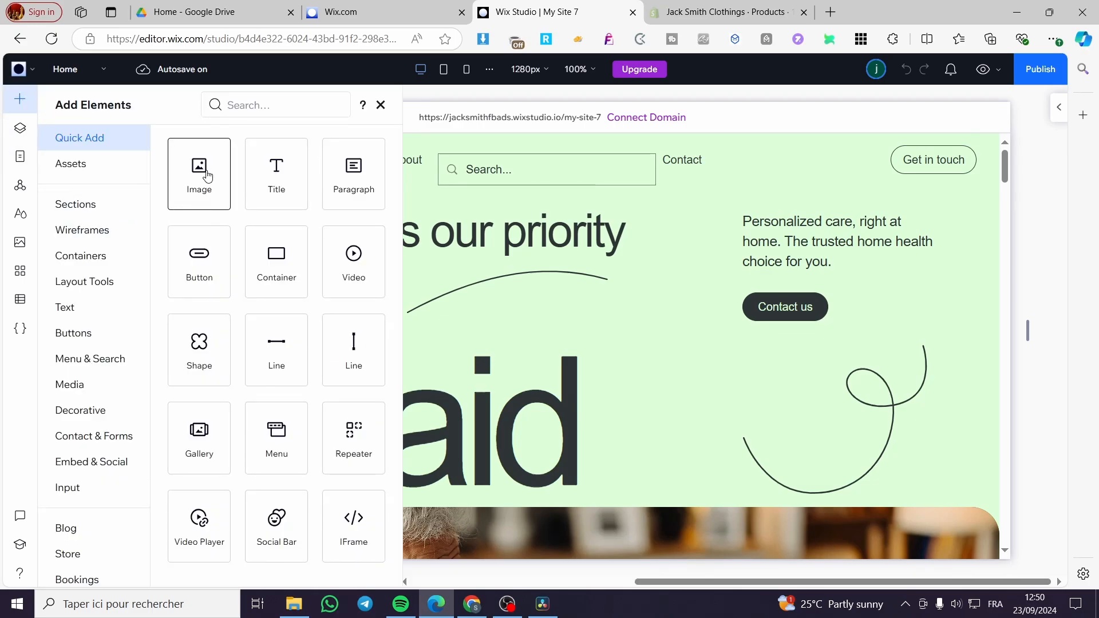
pyautogui.moveTo(277, 197); pyautogui.dragTo(13, 102)
pyautogui.click(20, 99)
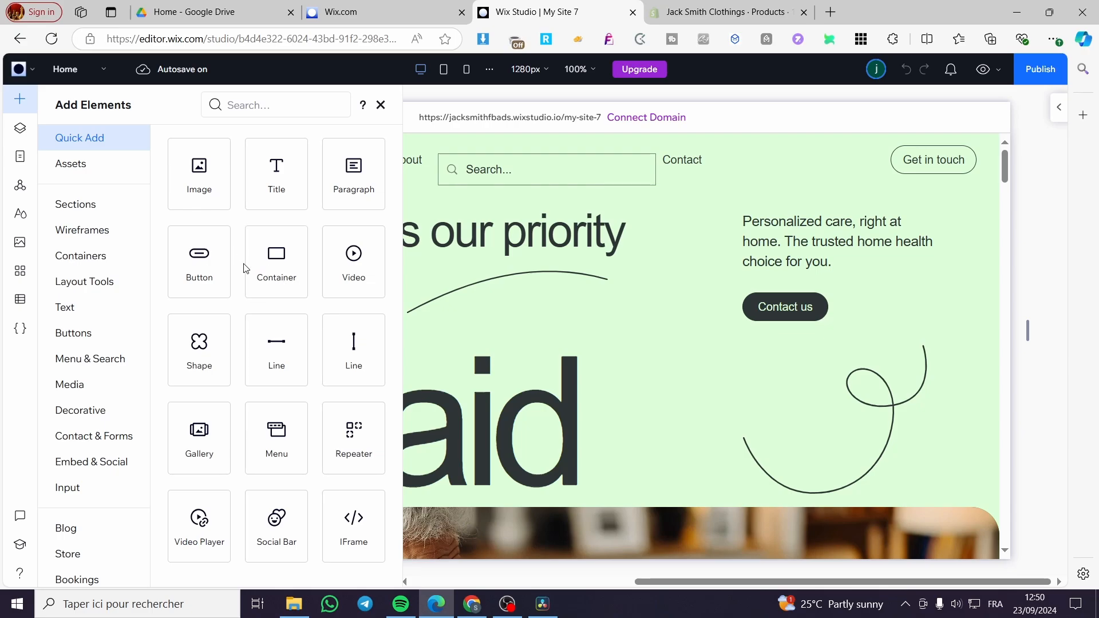
pyautogui.scroll(-10, 749, 339)
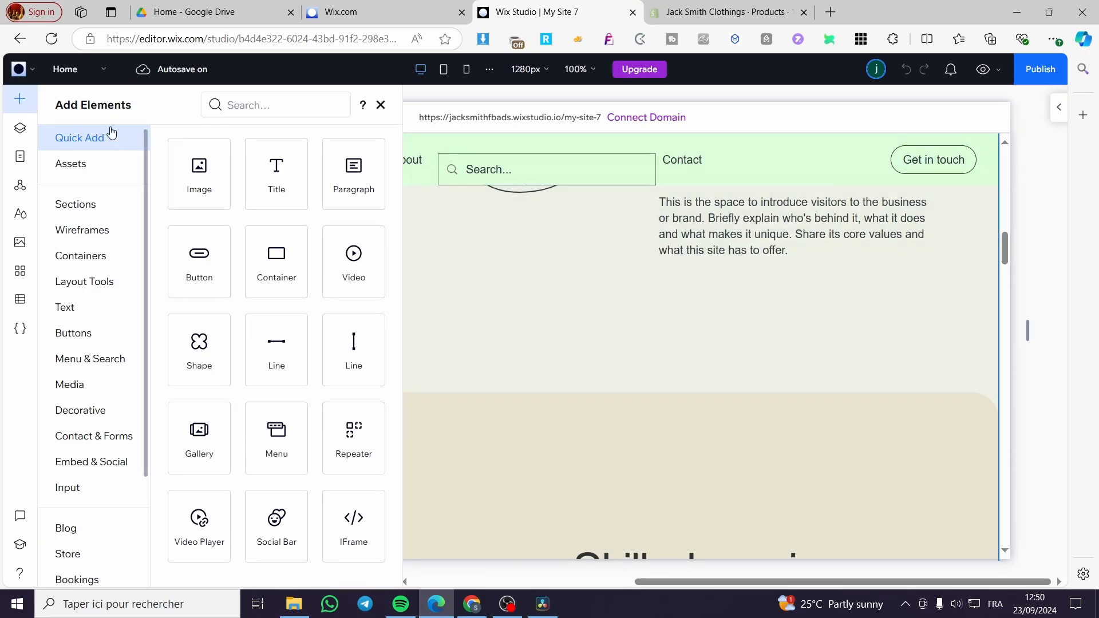
pyautogui.click(381, 105)
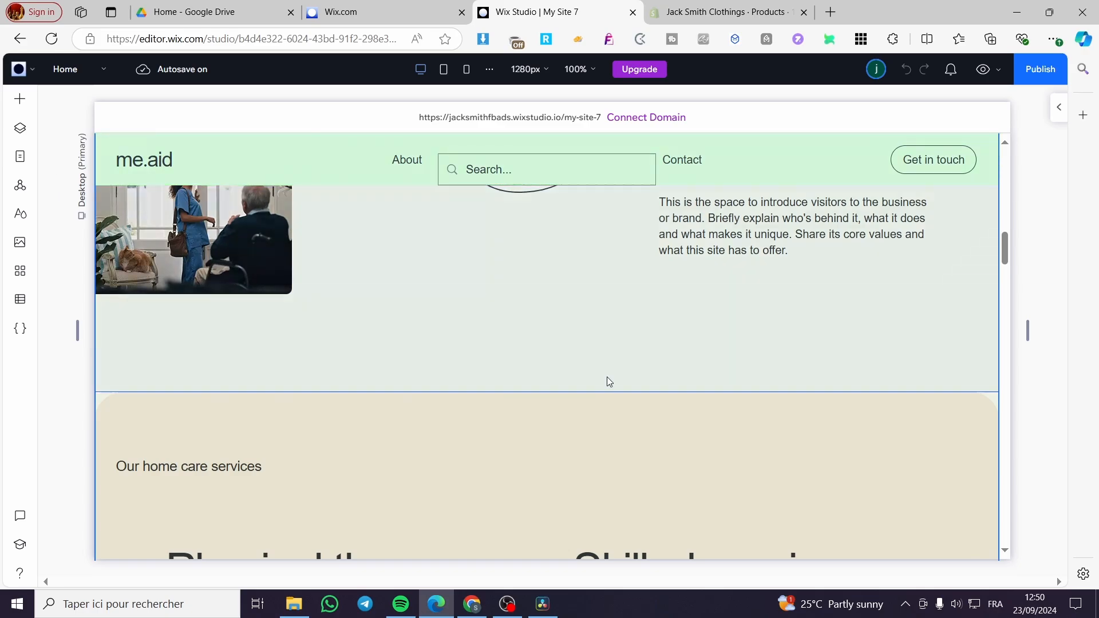
# Add a blank section to the home page directly above the "Our home care services" section.
pyautogui.scroll(-5, 630, 375)
pyautogui.scroll(-4, 641, 368)
pyautogui.scroll(8, 515, 361)
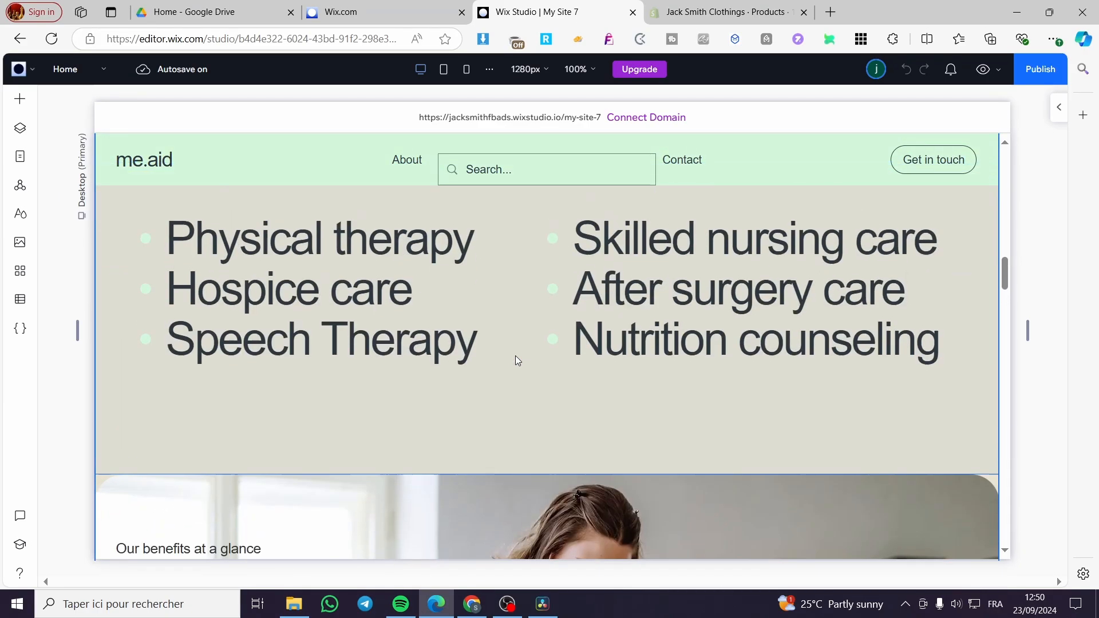
pyautogui.scroll(-3, 562, 484)
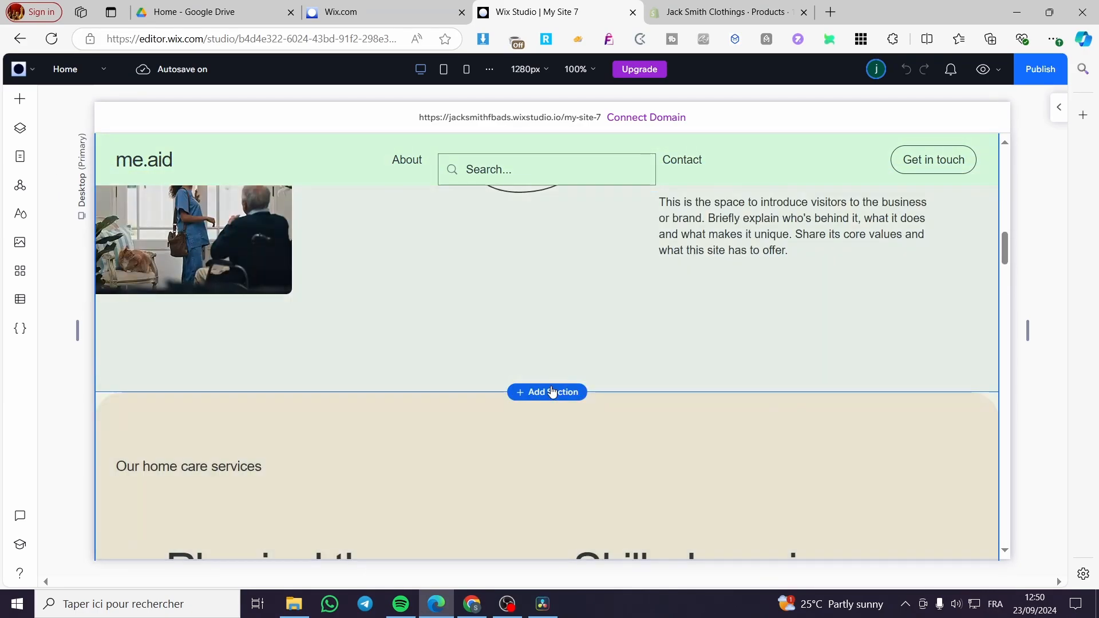
pyautogui.click(552, 394)
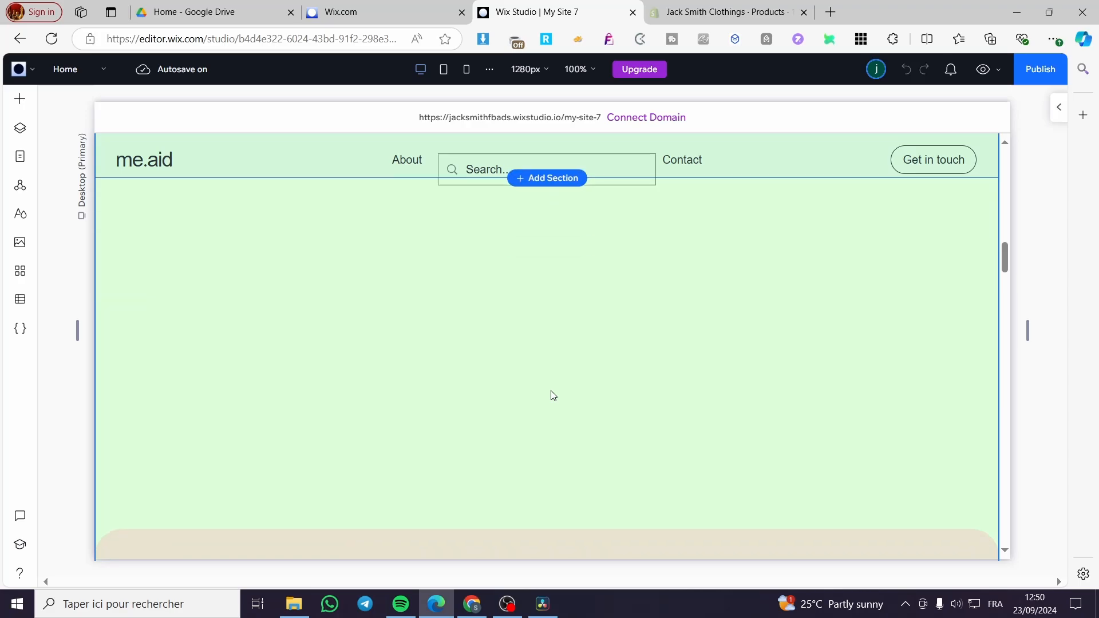
# Set the new blank section's background color to the white theme color #FFFFFF.
pyautogui.click(737, 320)
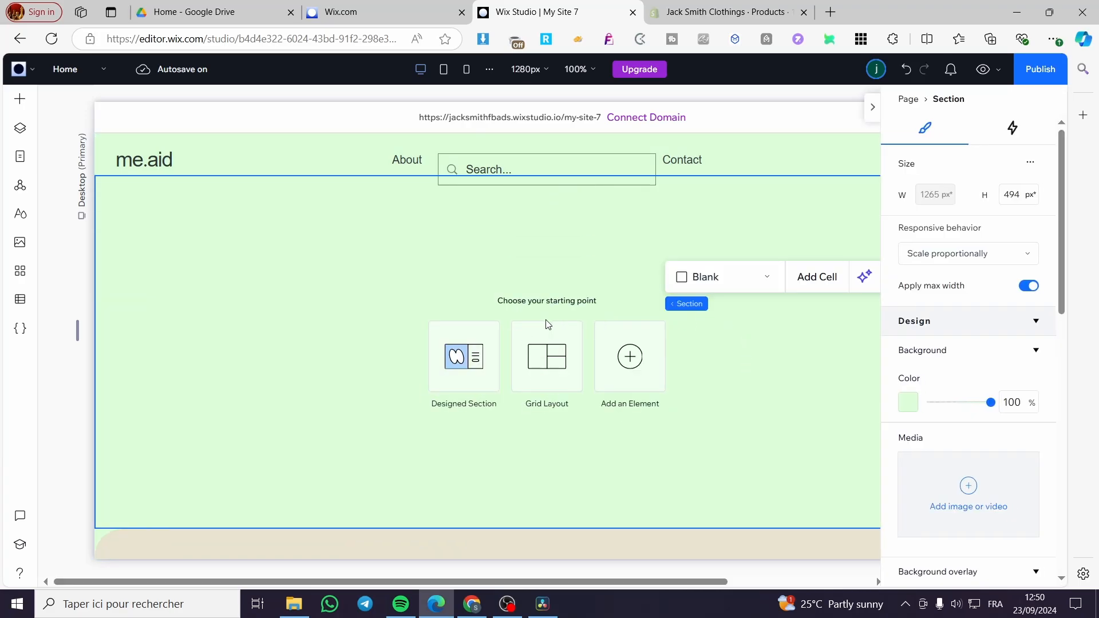
pyautogui.click(908, 403)
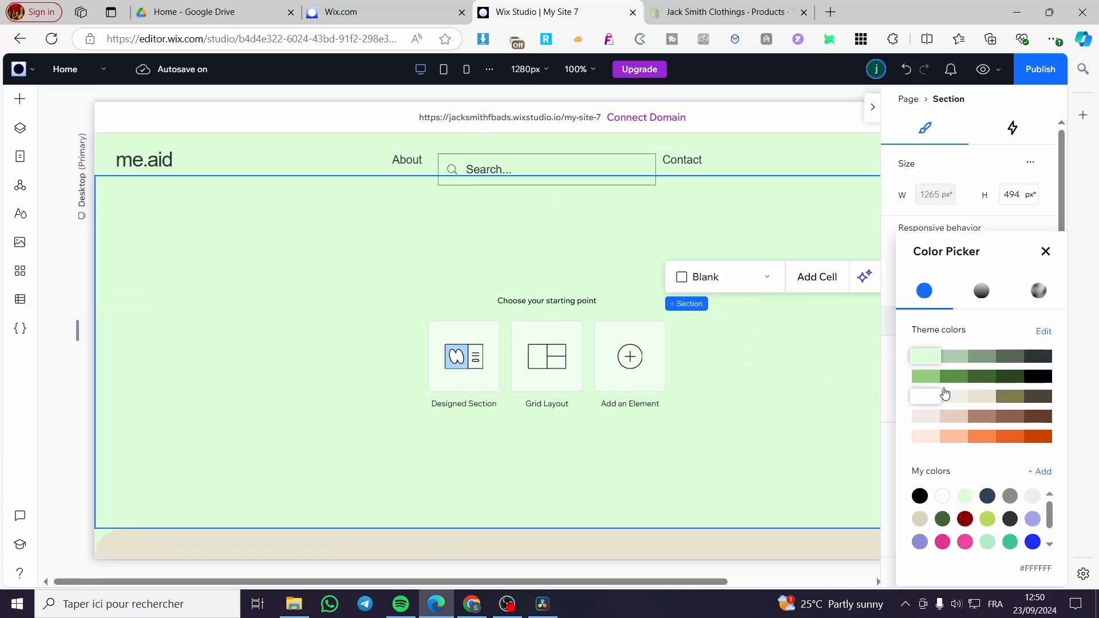
pyautogui.click(931, 403)
pyautogui.click(776, 409)
pyautogui.click(478, 246)
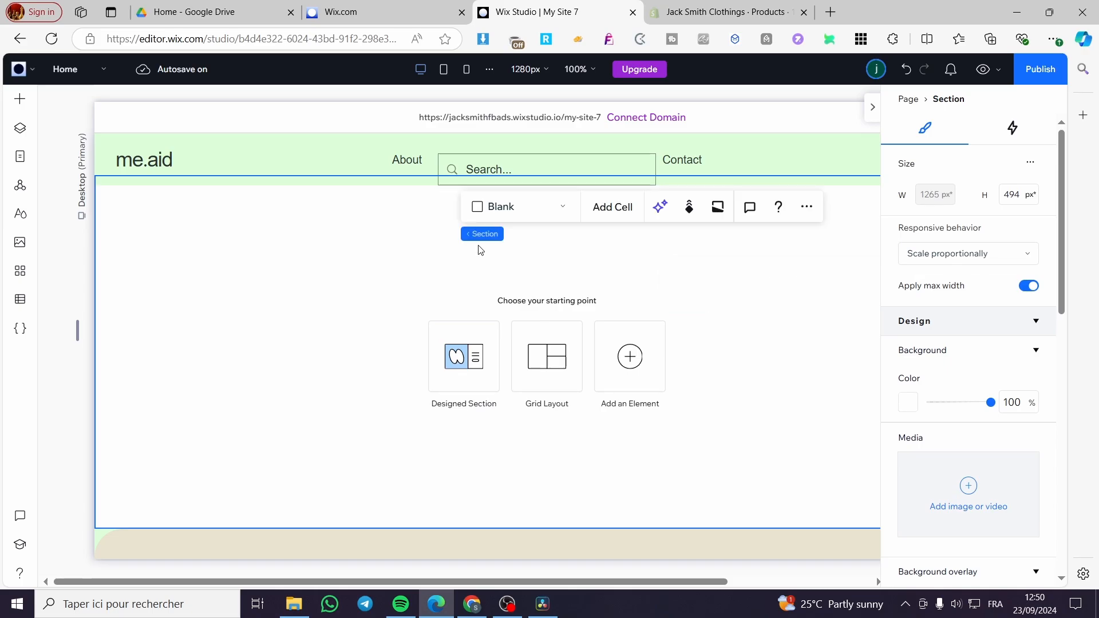
pyautogui.click(873, 107)
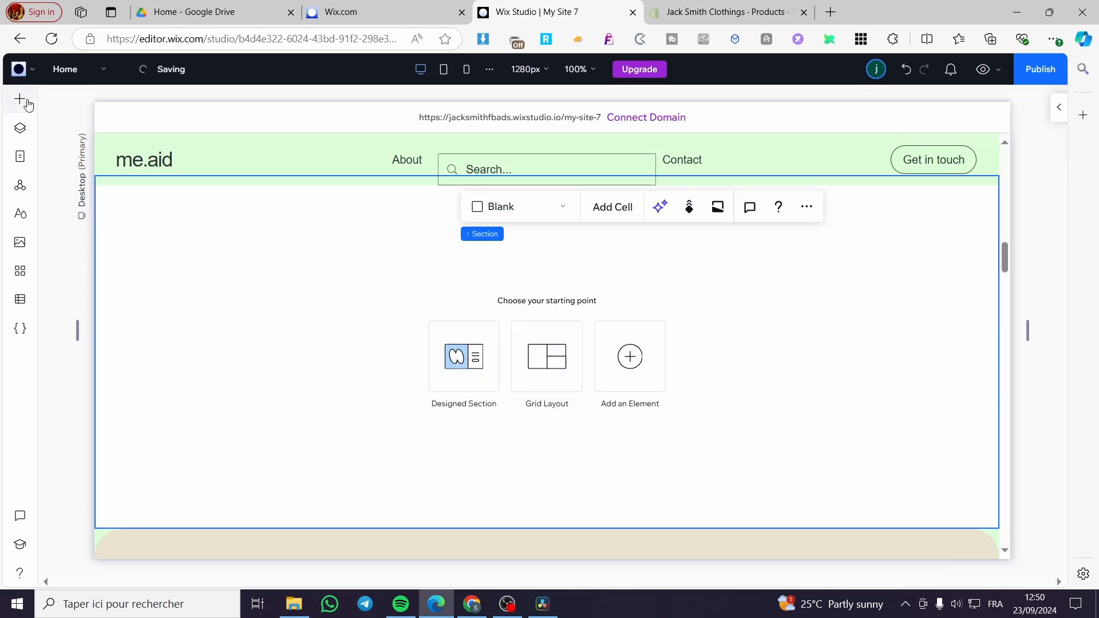
# Browse the Contact & Forms elements, including the contact, subscribe, order and old forms, and create a new form from scratch.
pyautogui.click(27, 102)
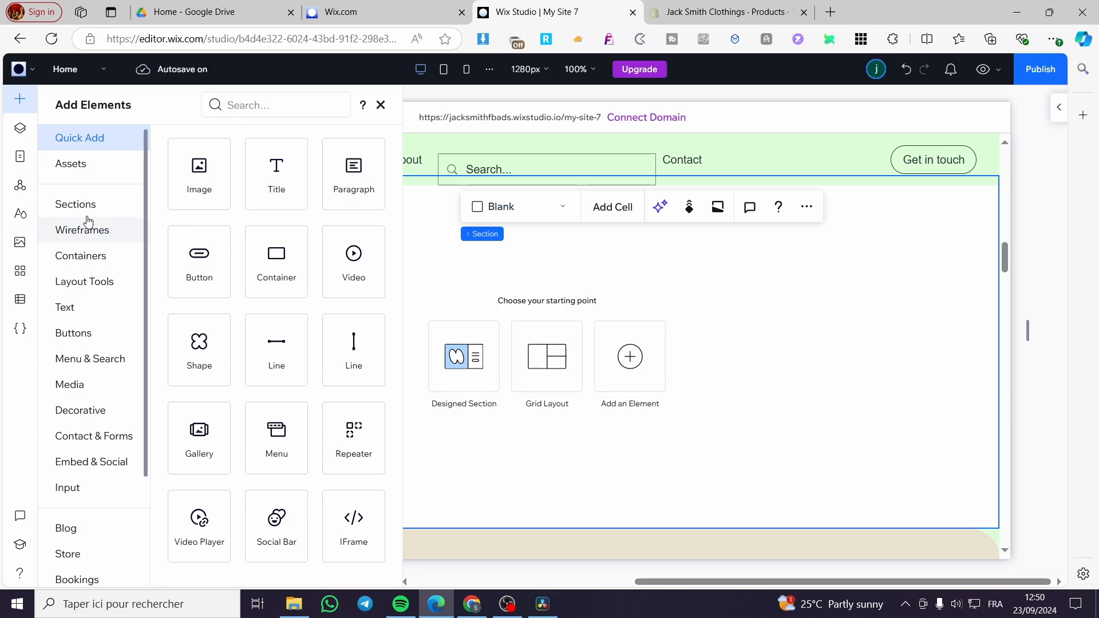
pyautogui.scroll(-3, 88, 177)
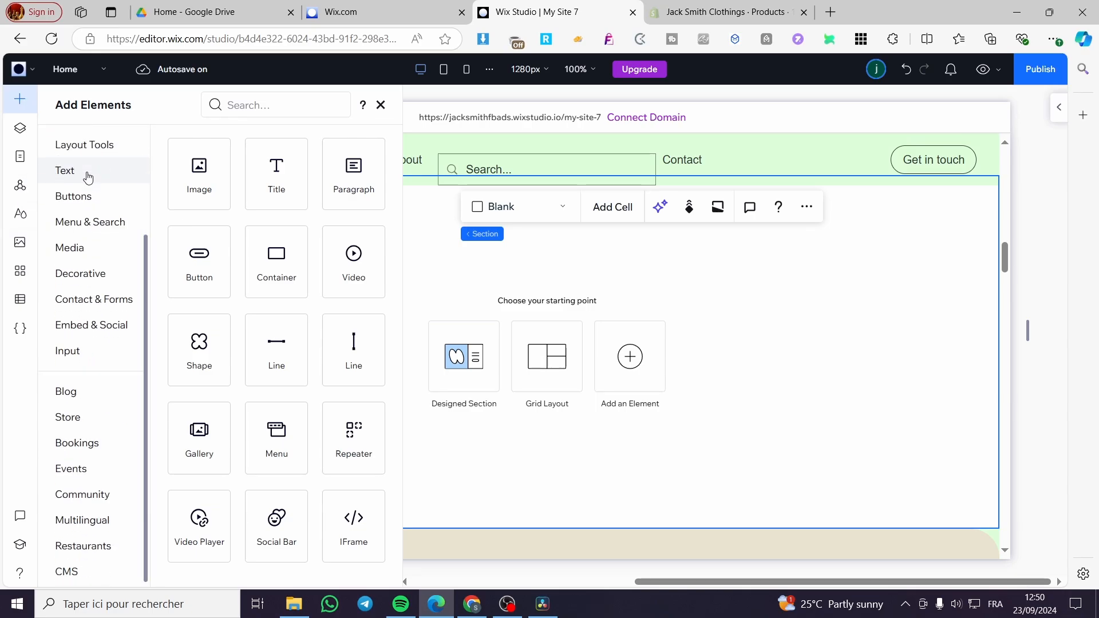
pyautogui.scroll(3, 91, 258)
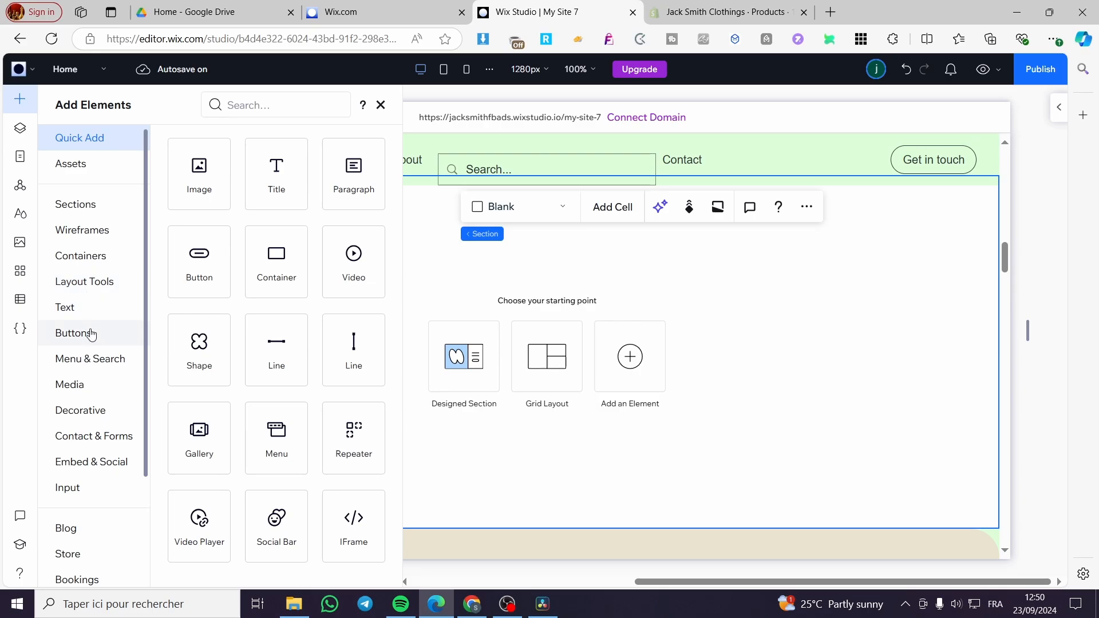
pyautogui.click(98, 444)
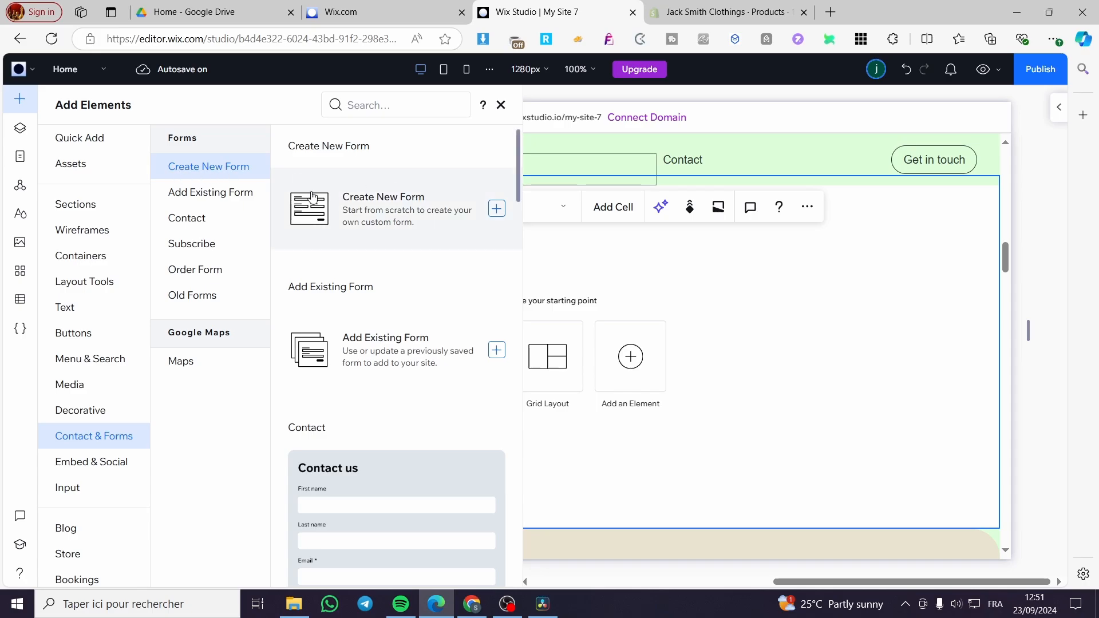
pyautogui.click(216, 218)
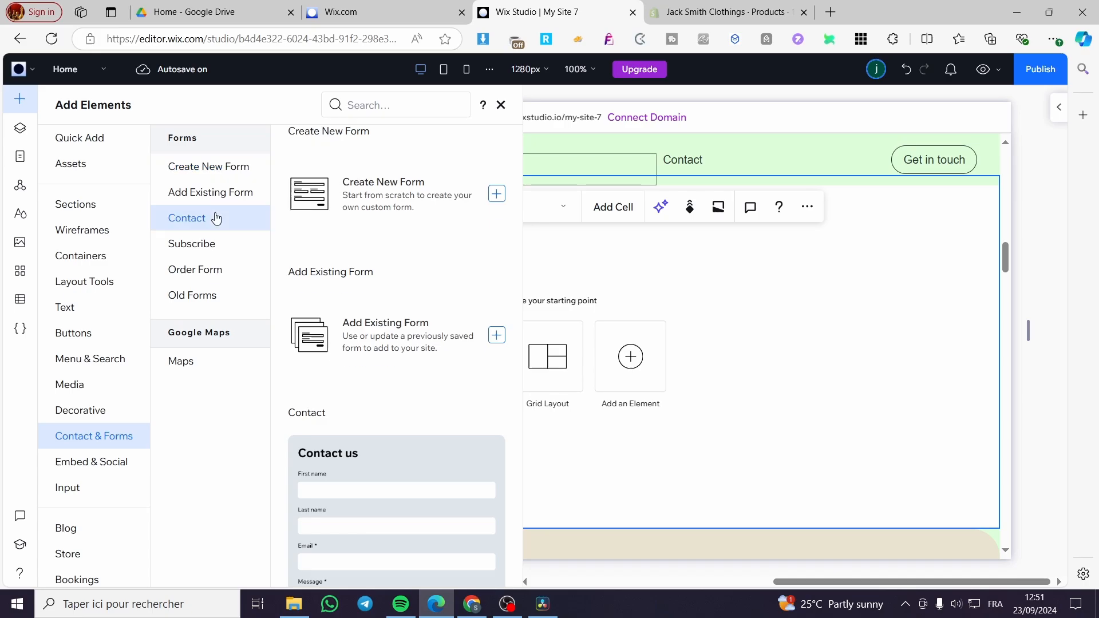
pyautogui.click(214, 256)
pyautogui.click(212, 275)
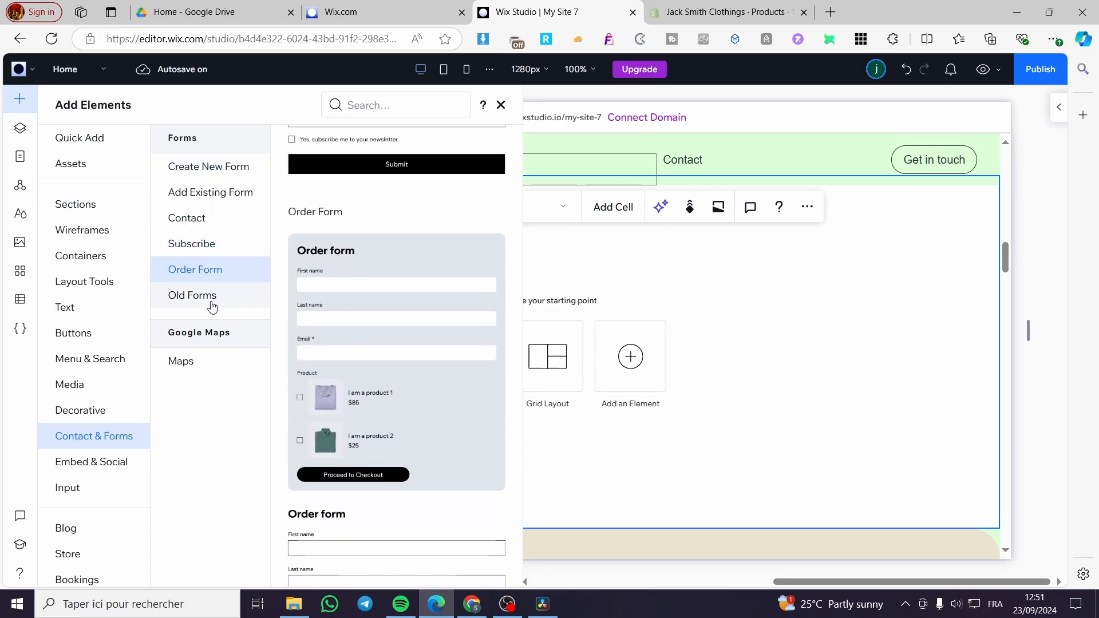
pyautogui.click(207, 303)
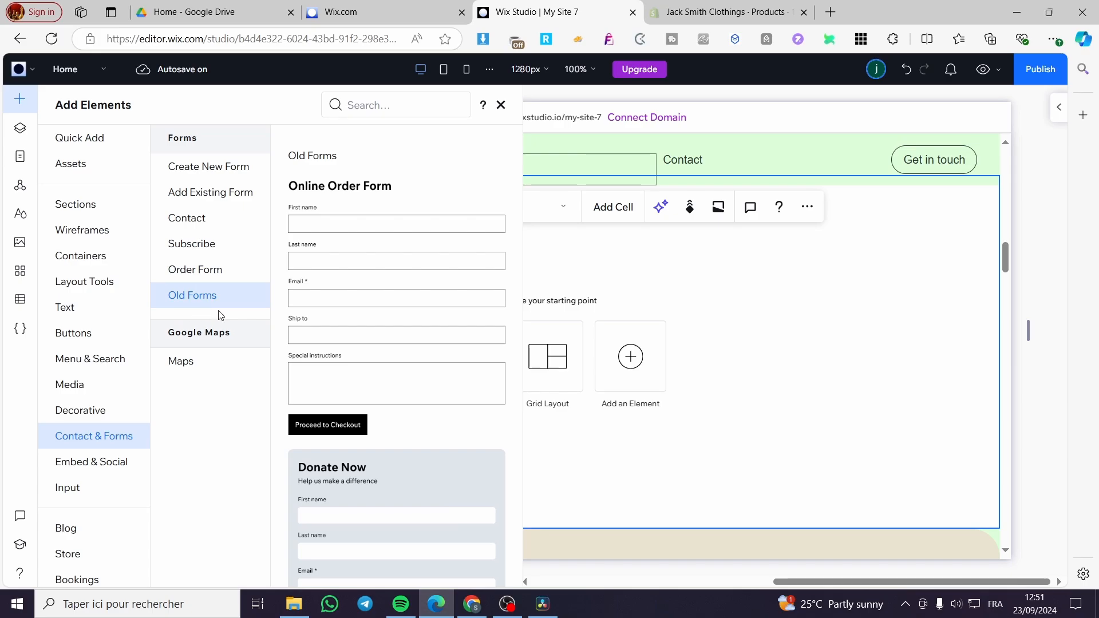
pyautogui.click(209, 167)
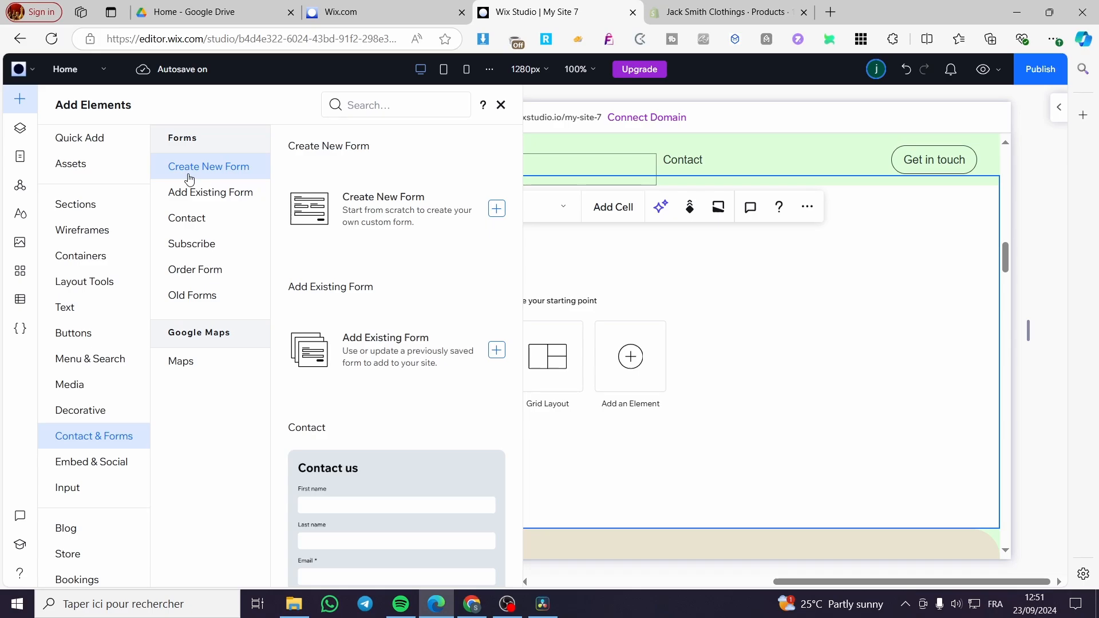
pyautogui.click(497, 210)
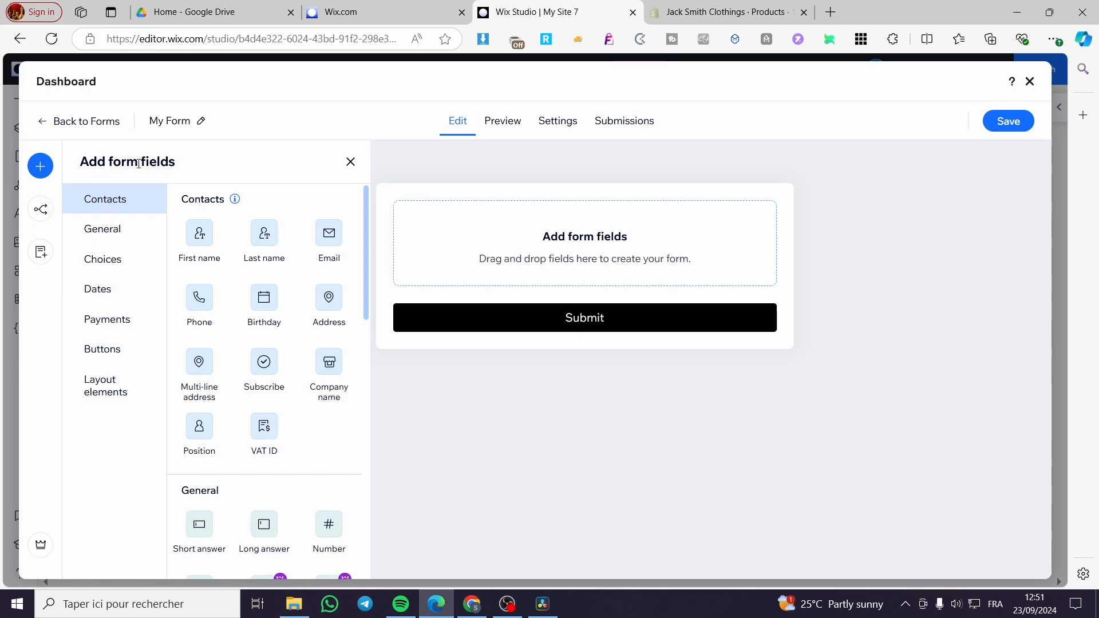
# Examine the form field categories from General to Layout elements and return to the Contacts fields.
pyautogui.click(114, 236)
pyautogui.click(109, 260)
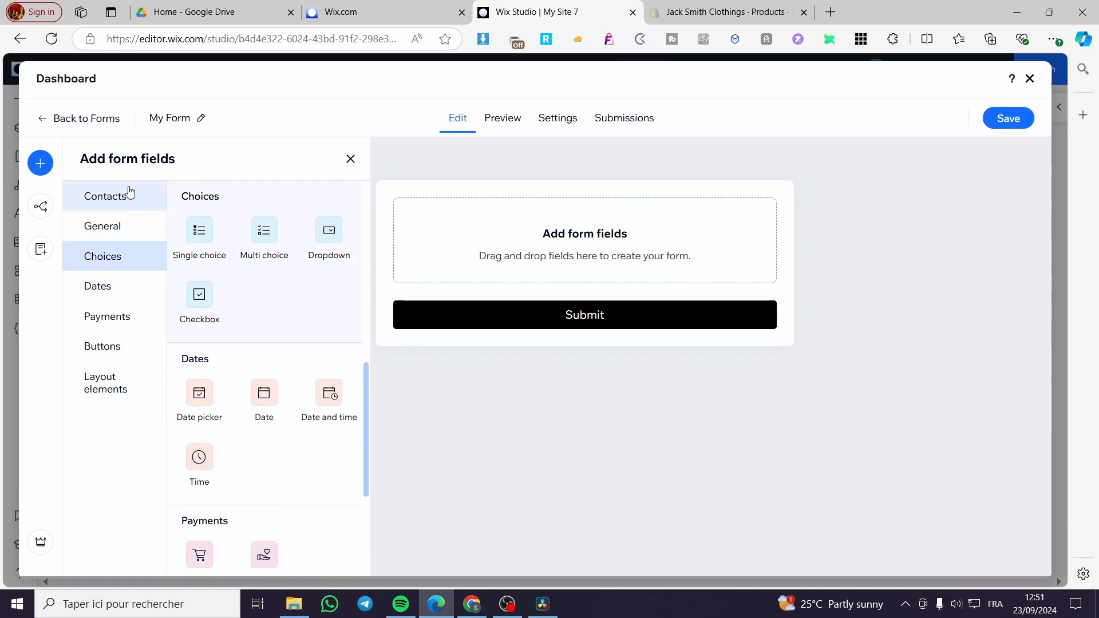
pyautogui.click(123, 281)
pyautogui.click(118, 315)
pyautogui.click(122, 346)
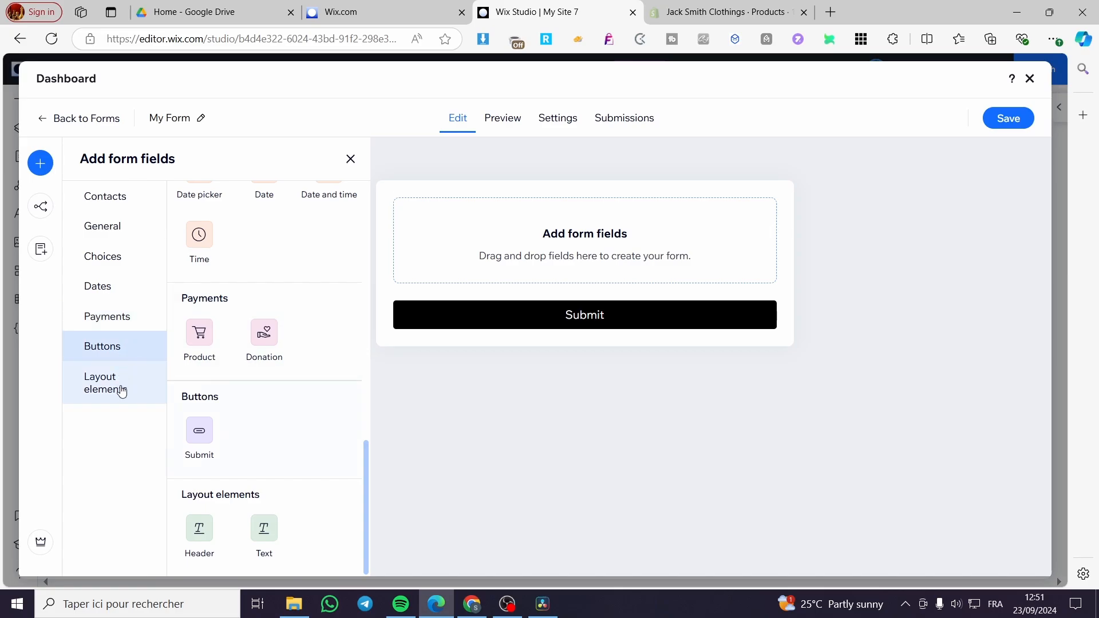
pyautogui.click(124, 383)
pyautogui.click(130, 210)
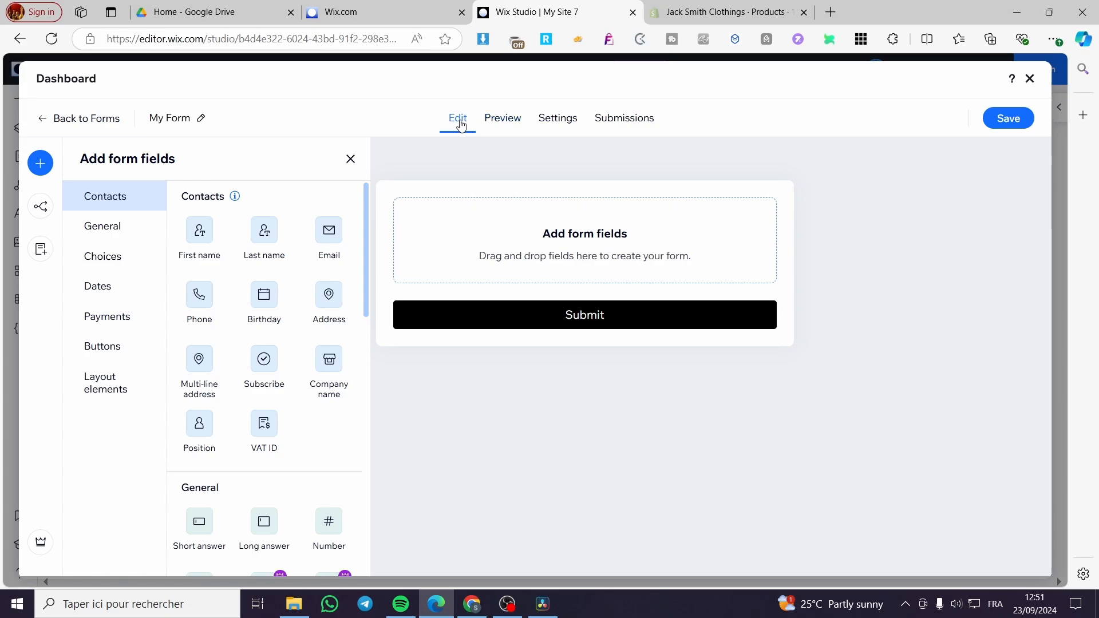
# Look over the form's preview, settings and submissions and return to editing the form.
pyautogui.click(500, 127)
pyautogui.click(557, 125)
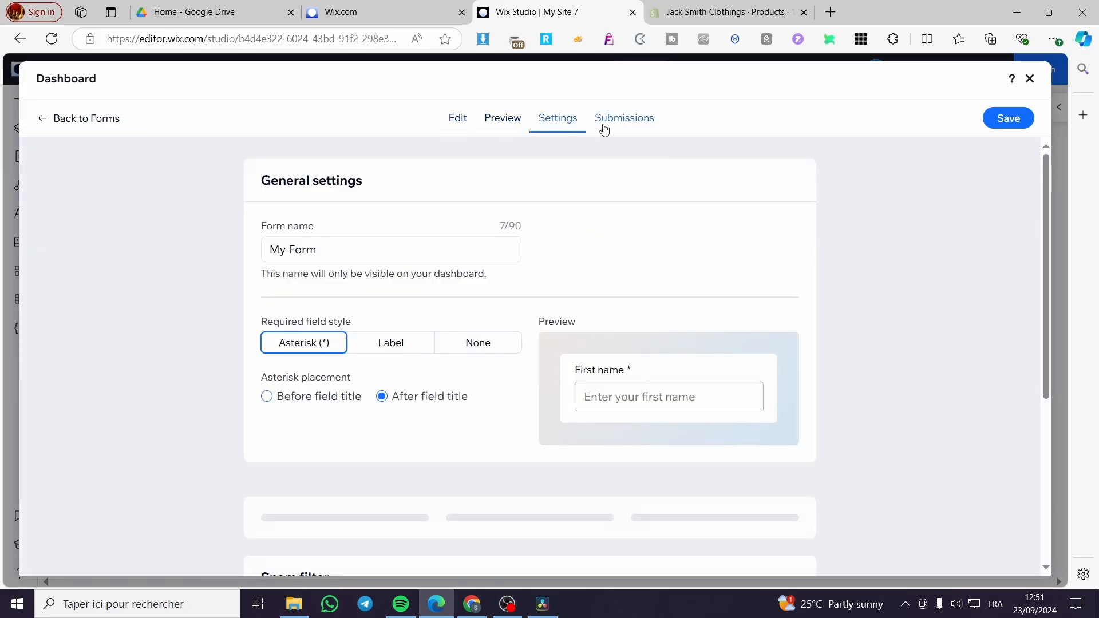
pyautogui.click(605, 130)
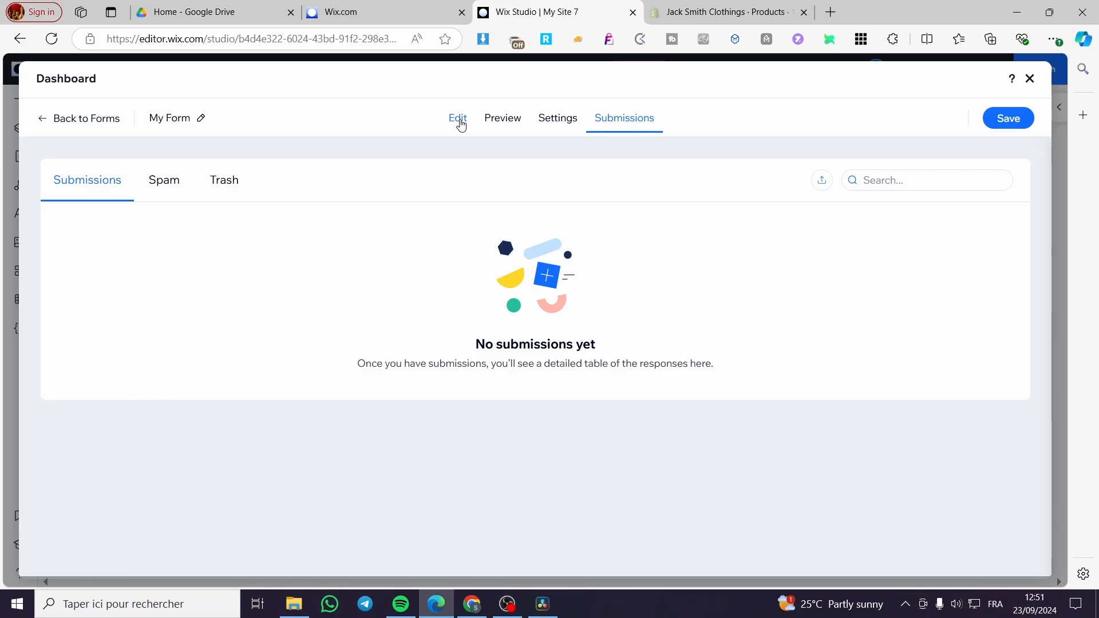
pyautogui.click(464, 127)
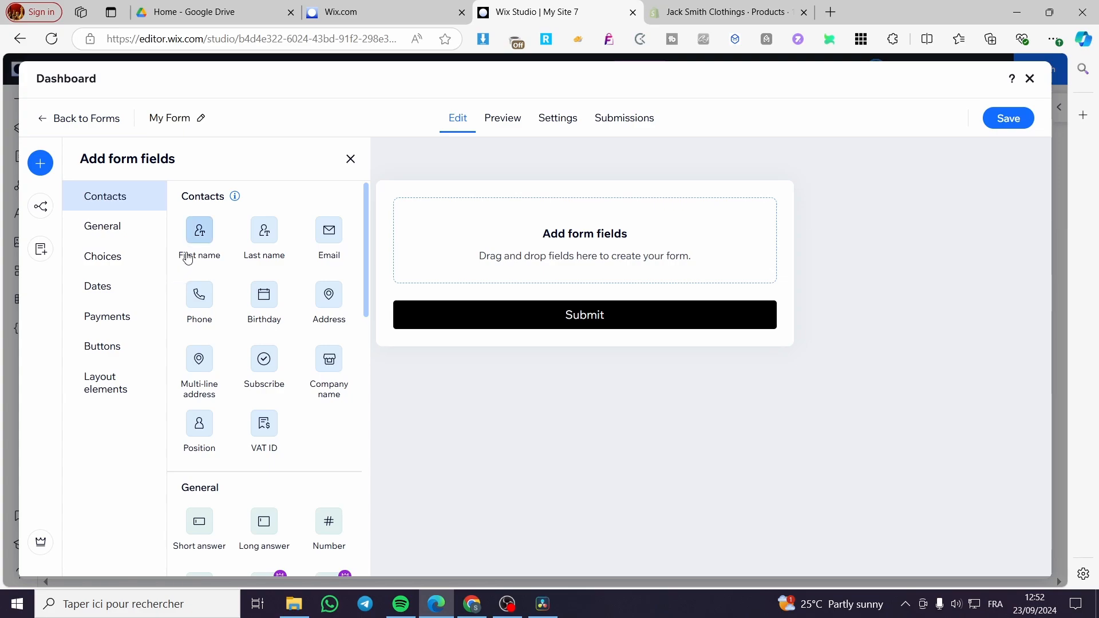
# Add First name, Last name and Email contact fields to the form above the Submit button.
pyautogui.moveTo(491, 255); pyautogui.dragTo(491, 256)
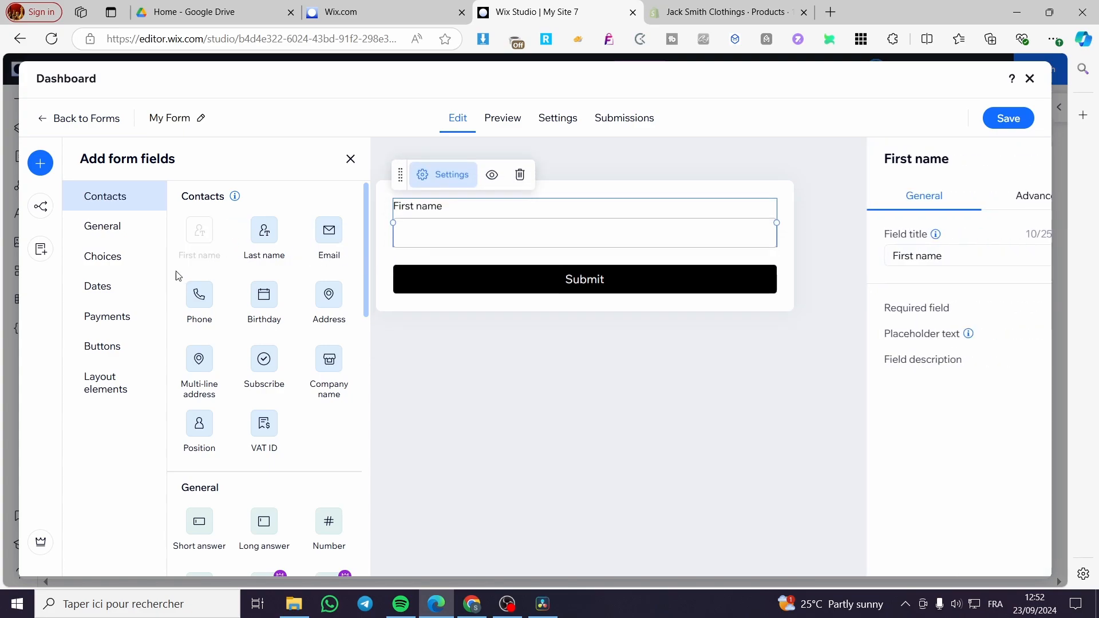
pyautogui.moveTo(264, 231); pyautogui.dragTo(471, 268)
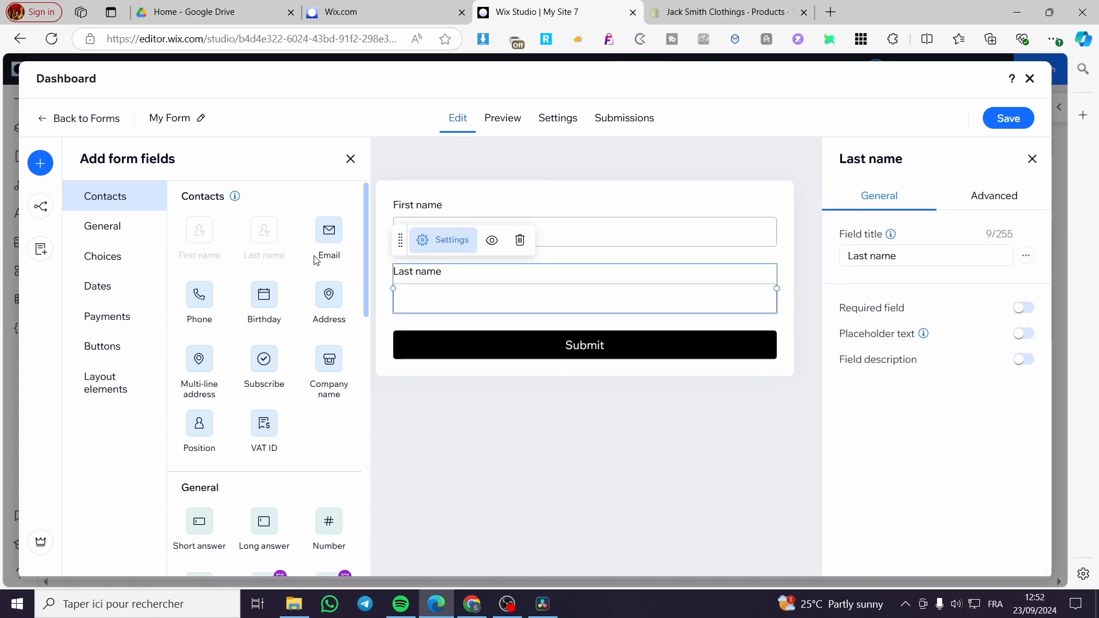
pyautogui.moveTo(329, 230); pyautogui.dragTo(430, 360)
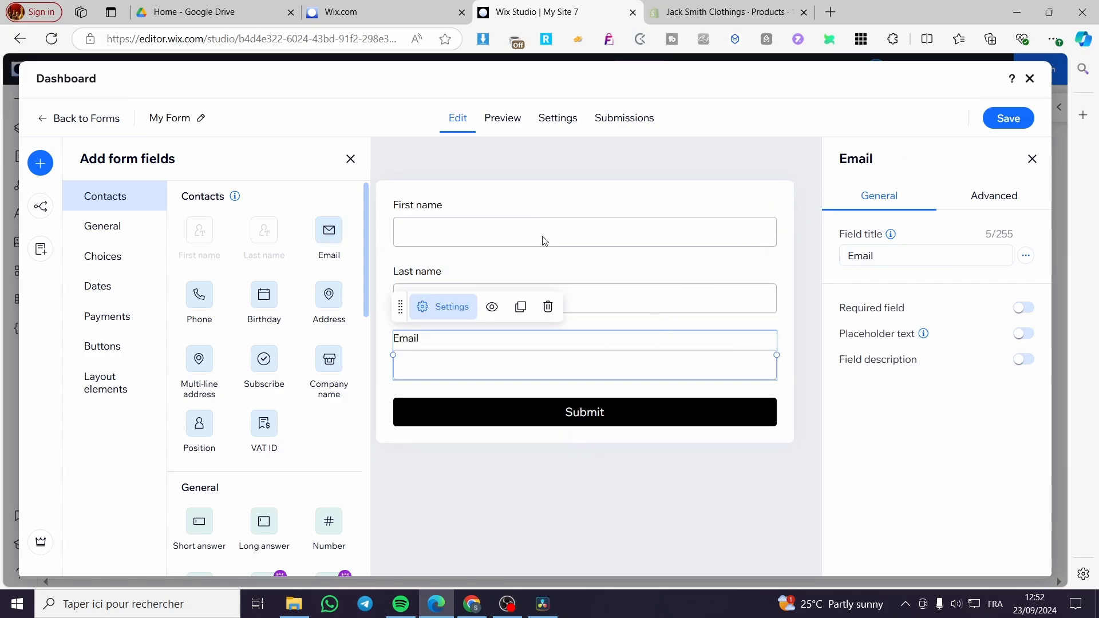
# Review the First name field's general and advanced settings, make it a required field, and try out its placeholder text.
pyautogui.click(518, 245)
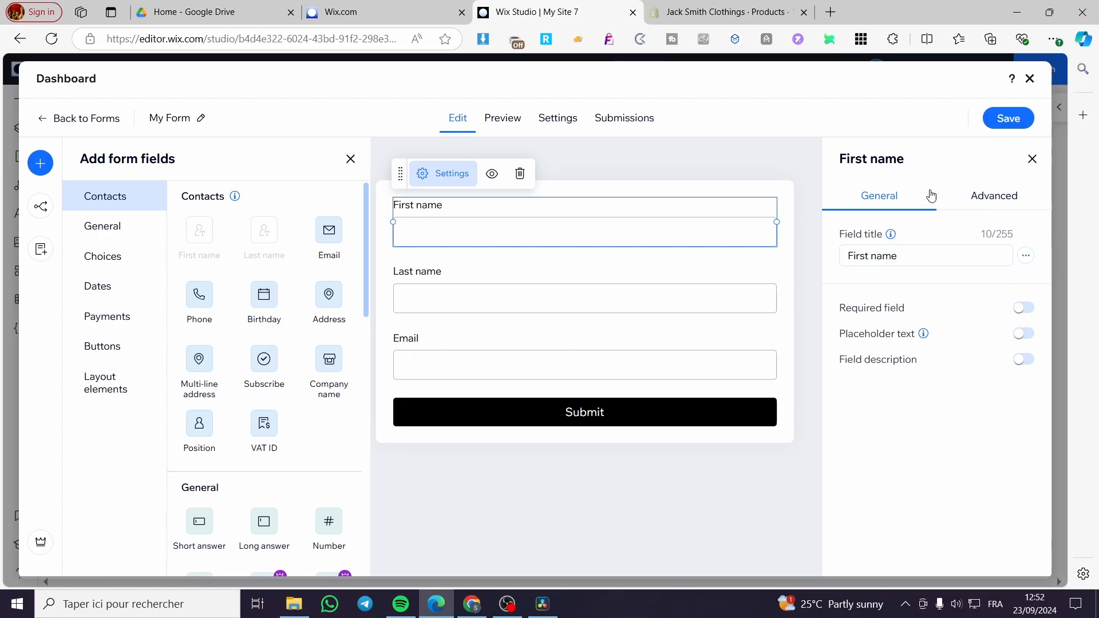
pyautogui.click(1012, 203)
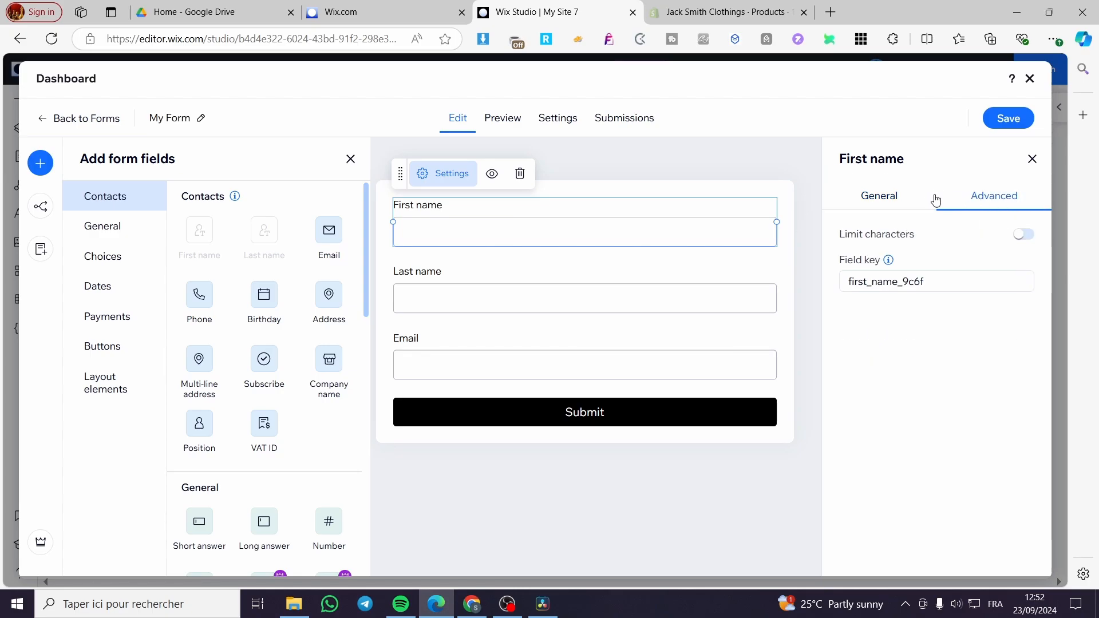
pyautogui.click(907, 199)
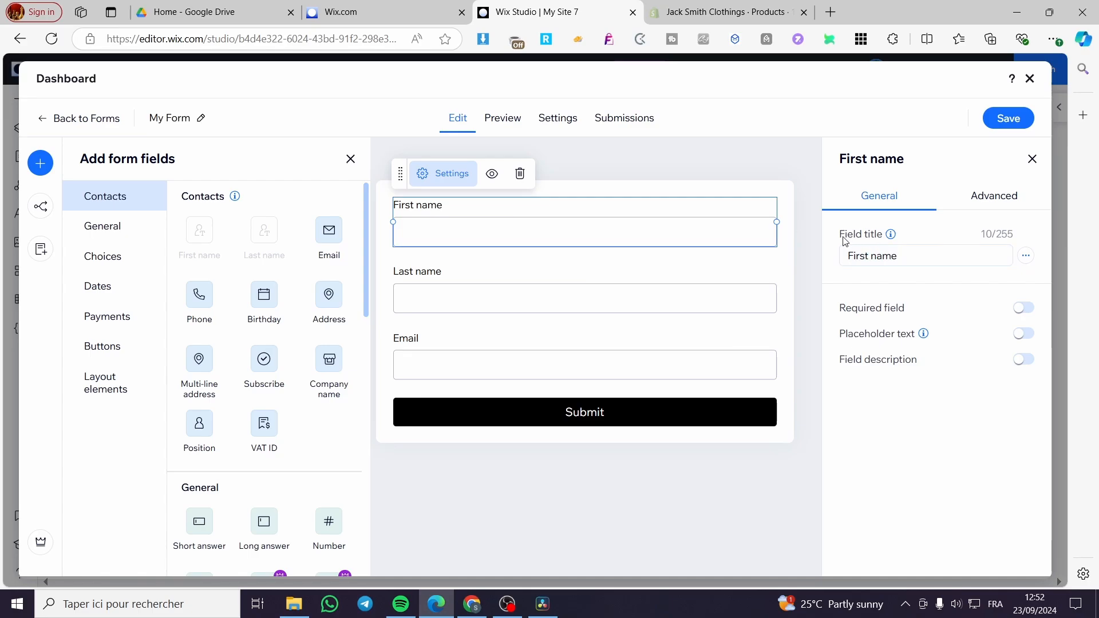
pyautogui.click(1026, 257)
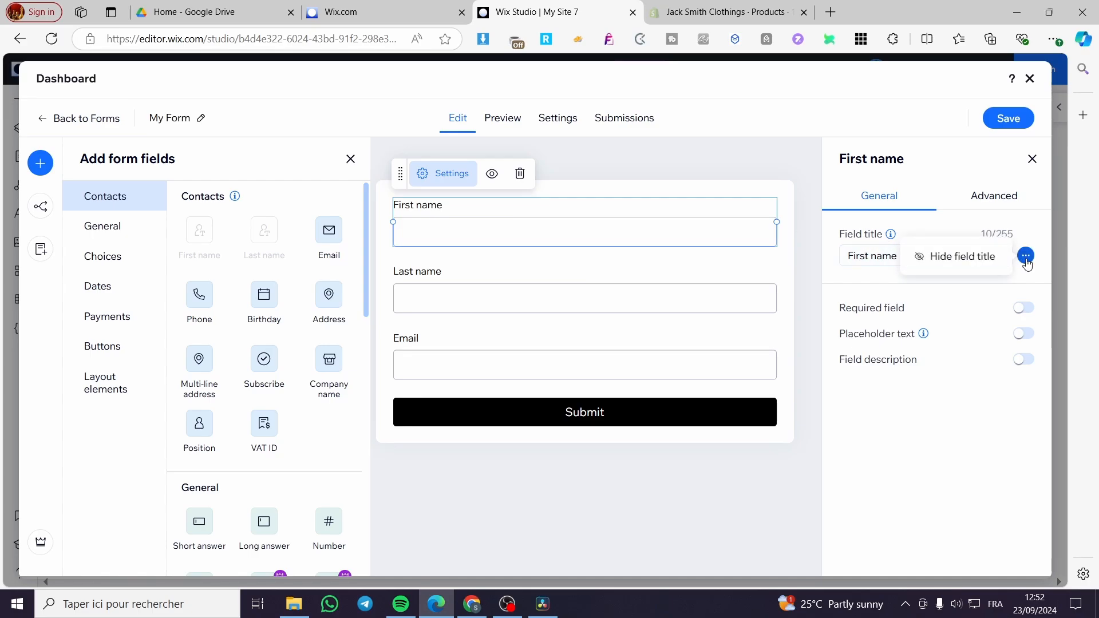
pyautogui.click(1026, 258)
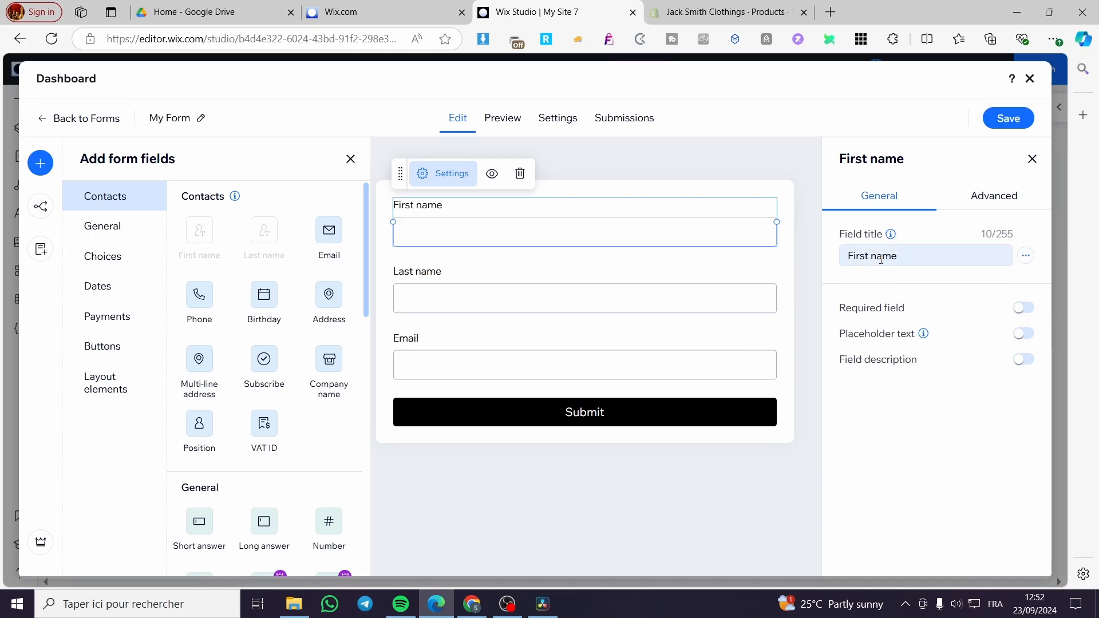
pyautogui.click(1024, 312)
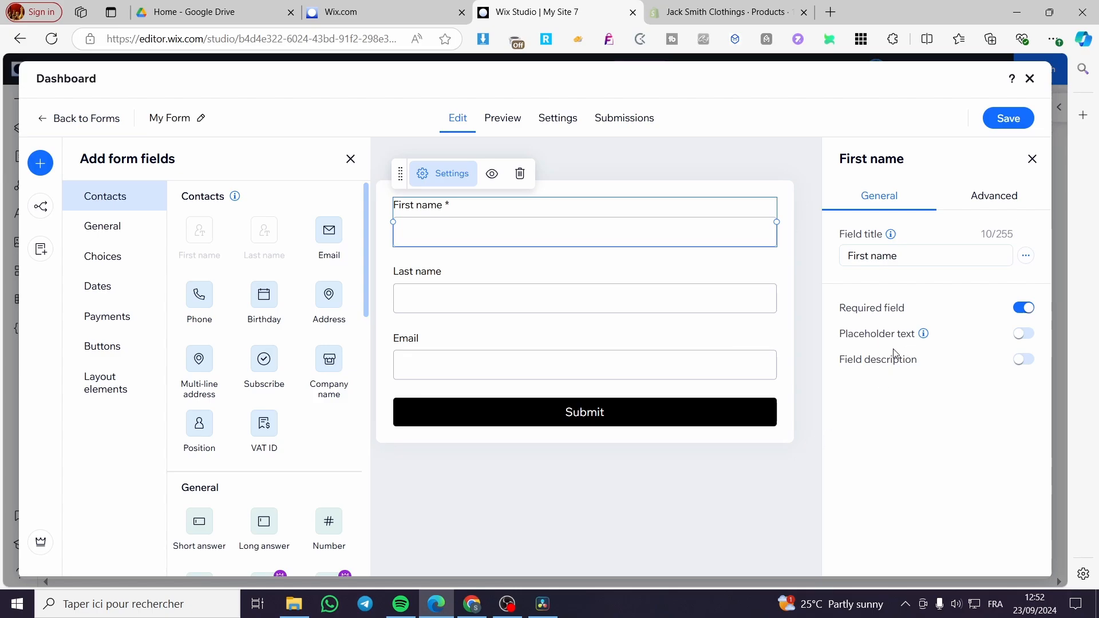
pyautogui.click(1022, 334)
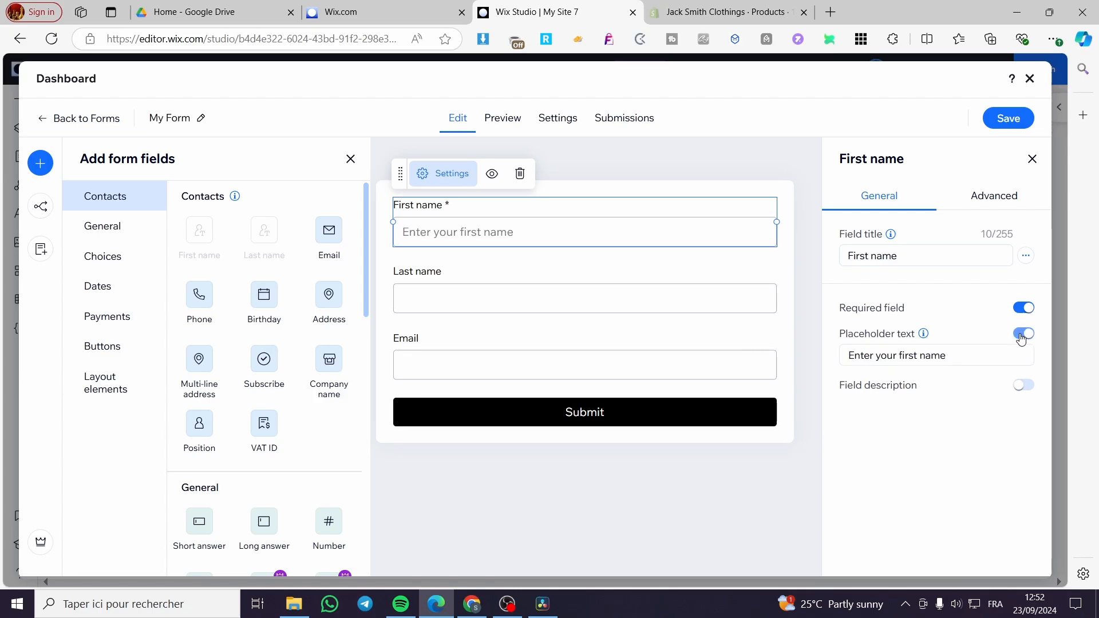
pyautogui.click(1022, 337)
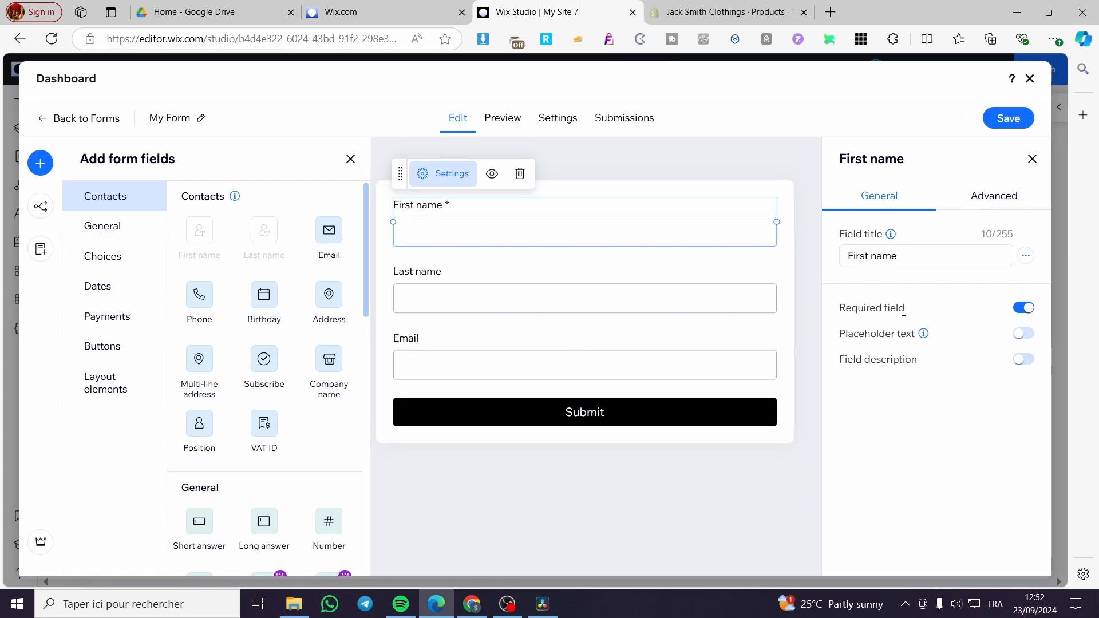
# Make the Last name and Email fields required.
pyautogui.click(406, 274)
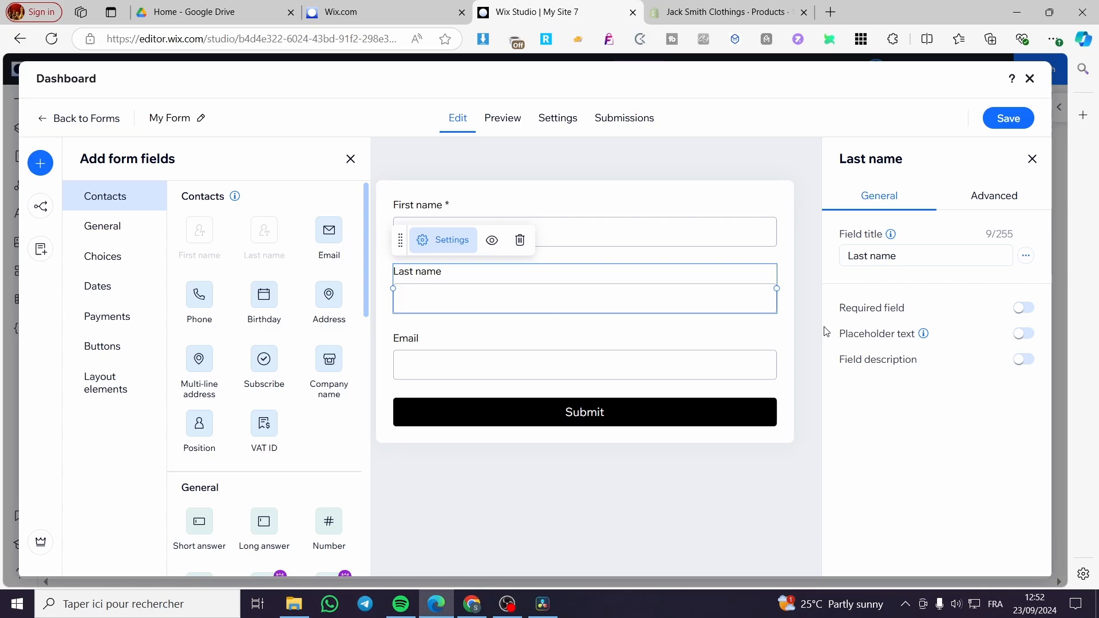
pyautogui.click(1022, 309)
pyautogui.click(399, 360)
pyautogui.click(1023, 308)
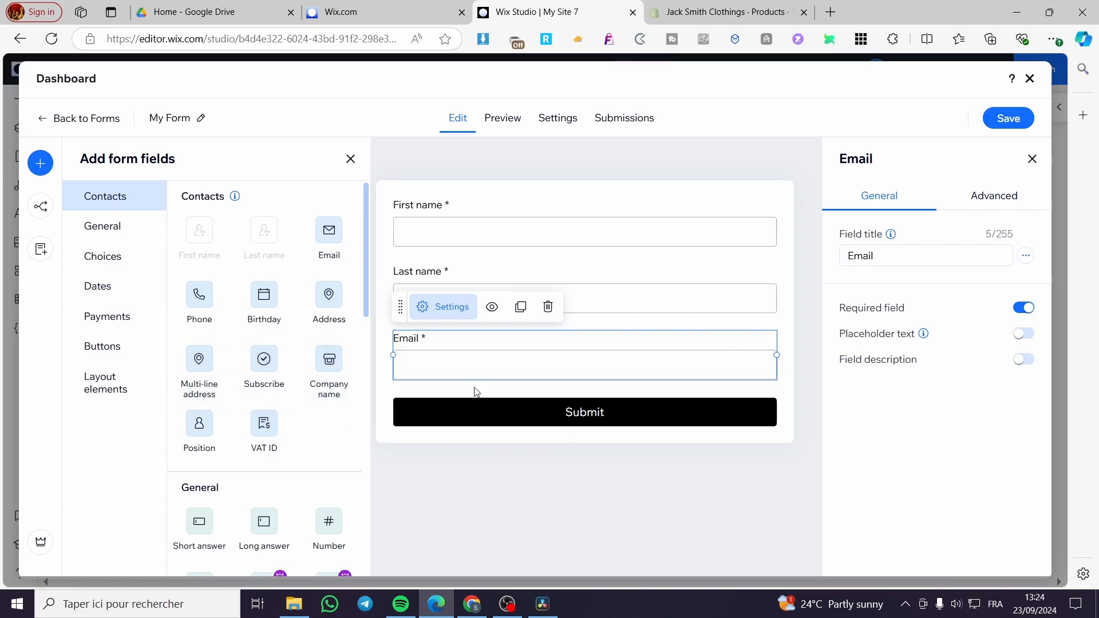
# Add a Multi choice field between Email and Submit and title it "Are you able to communicate via Email".
pyautogui.click(140, 231)
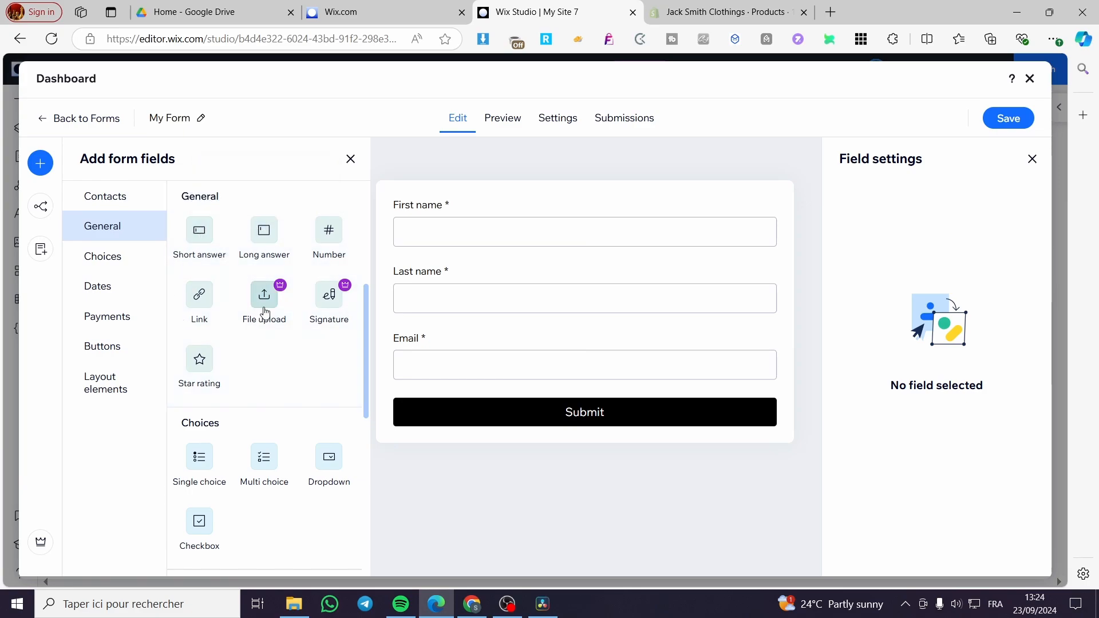
pyautogui.moveTo(272, 308)
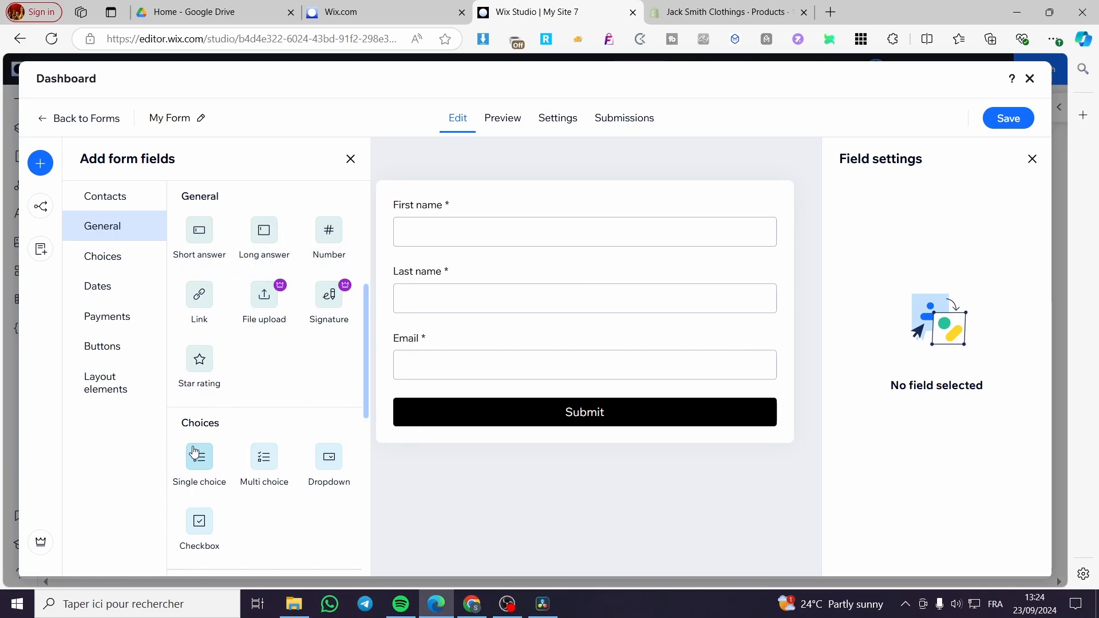
pyautogui.moveTo(272, 463); pyautogui.dragTo(438, 395)
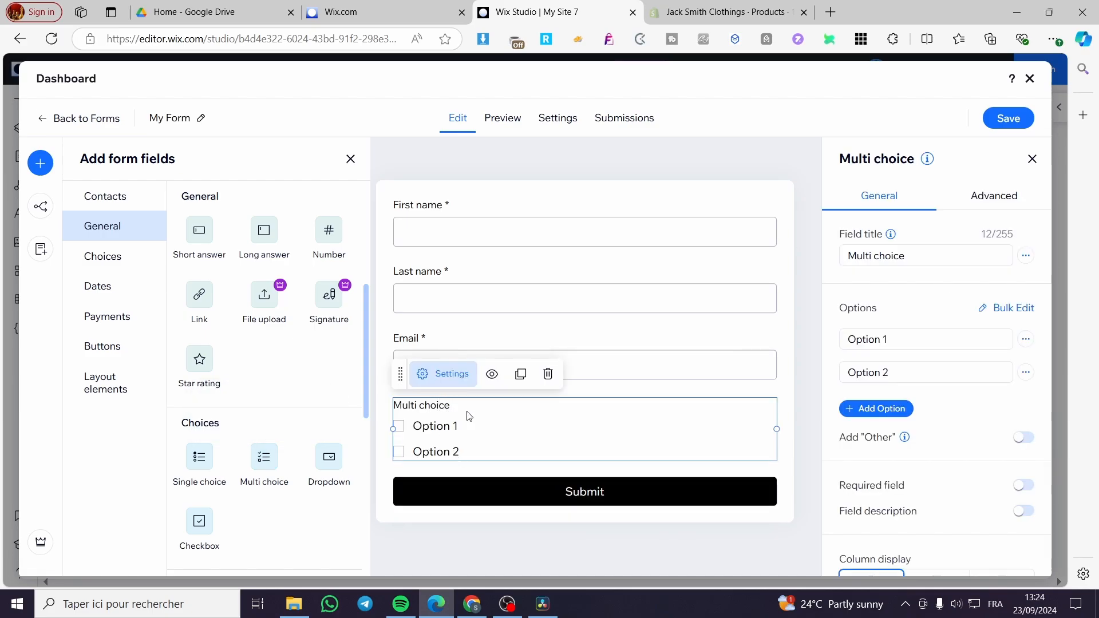
pyautogui.click(920, 249)
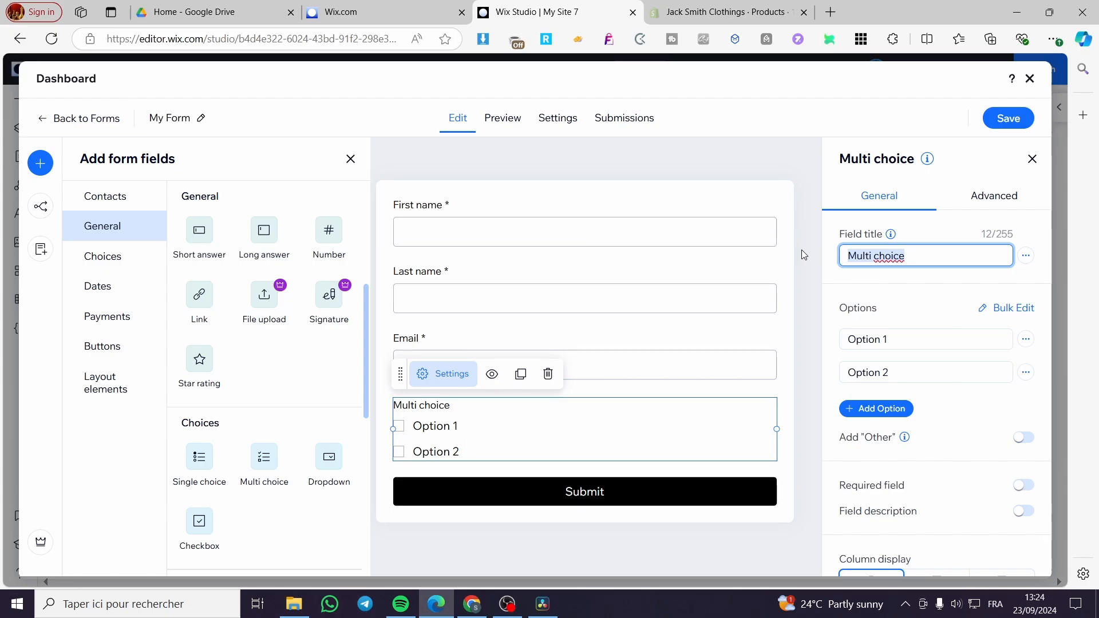
pyautogui.write('Are ')
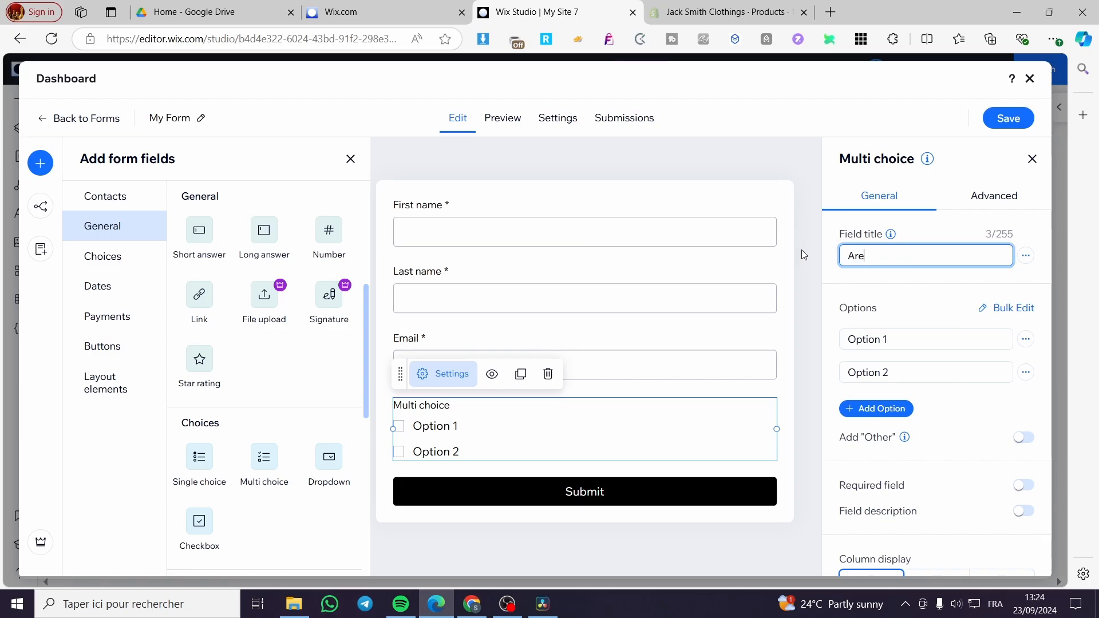
pyautogui.write('you able to ')
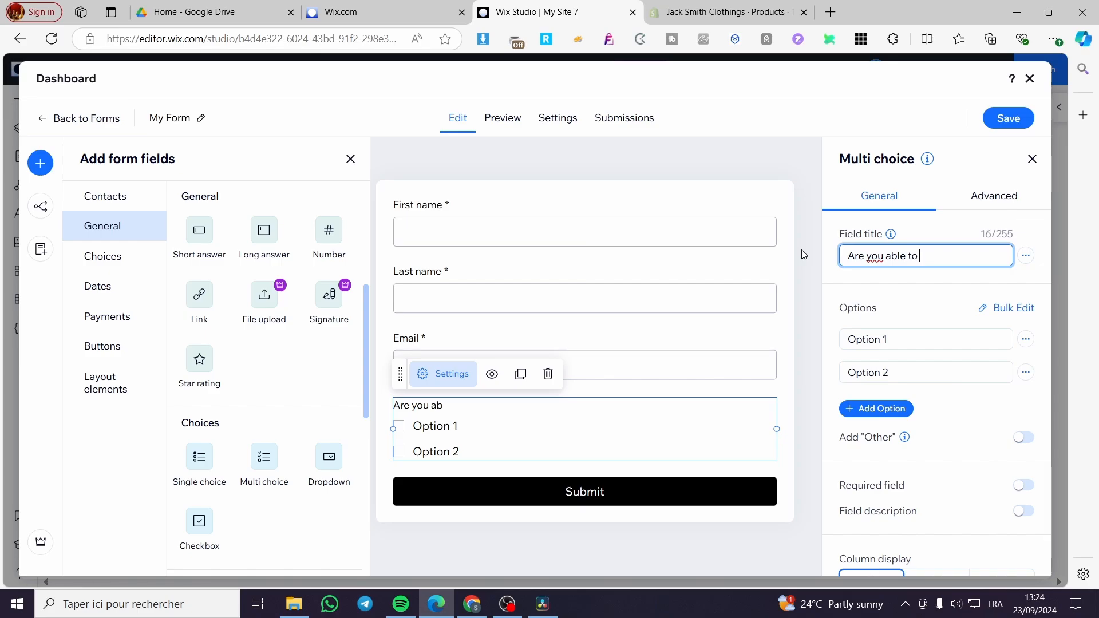
pyautogui.write('communicate ')
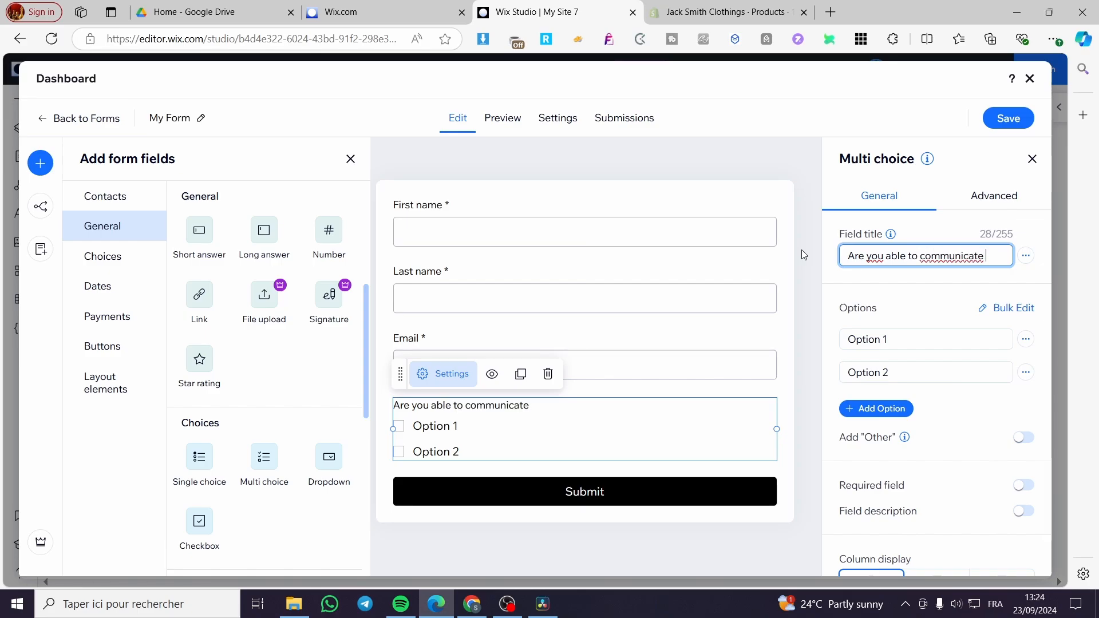
pyautogui.write('via Email')
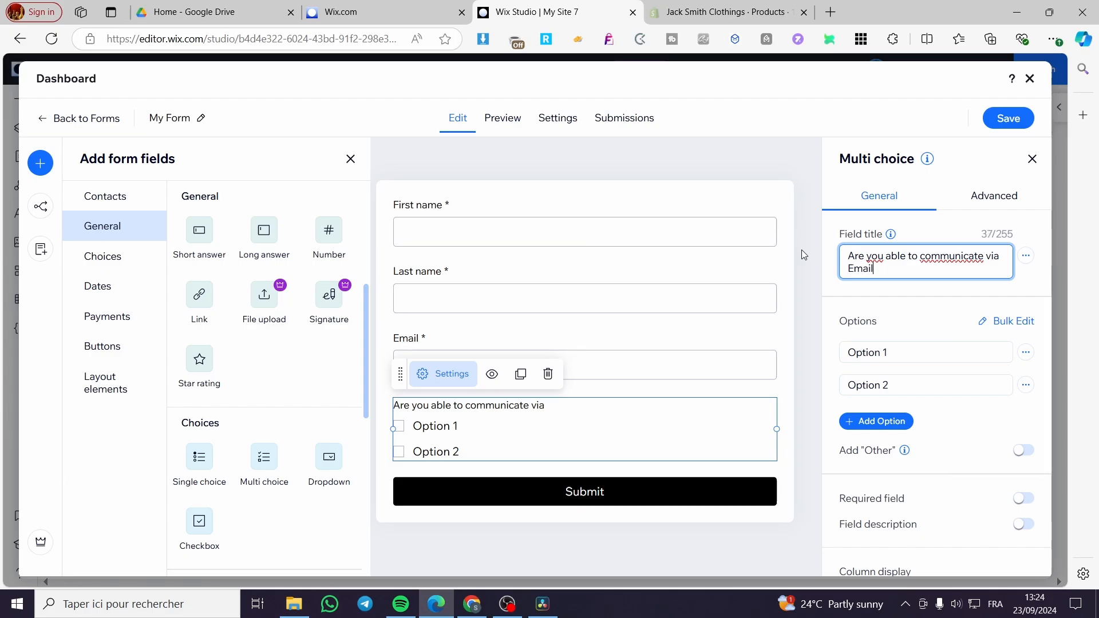
# Set the multi choice question's two options to Yes and No and make the question required.
pyautogui.click(426, 429)
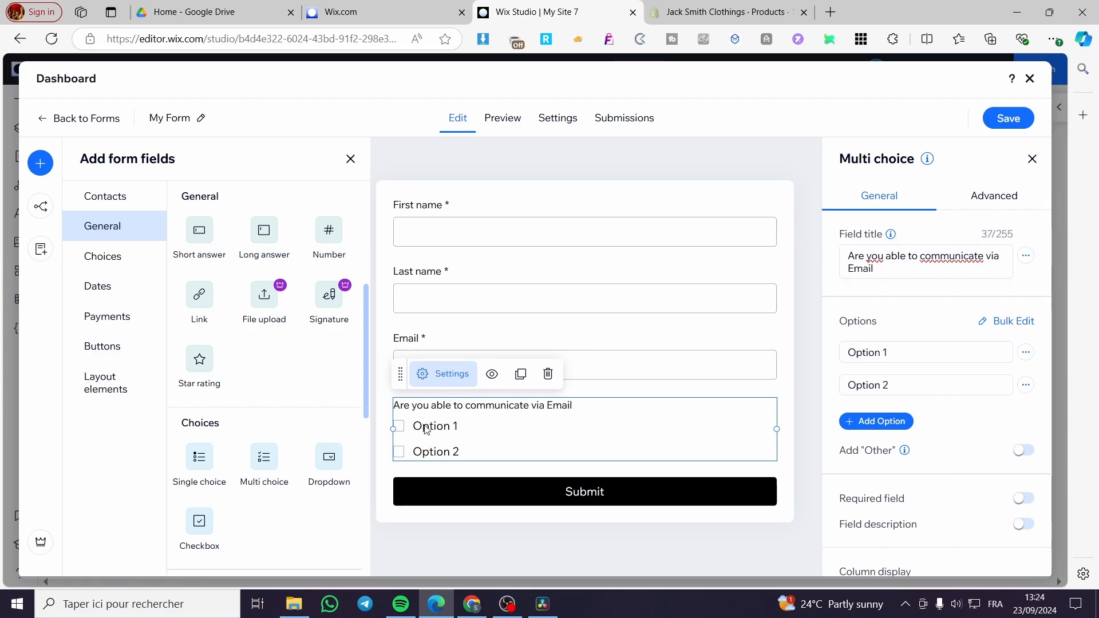
pyautogui.click(408, 431)
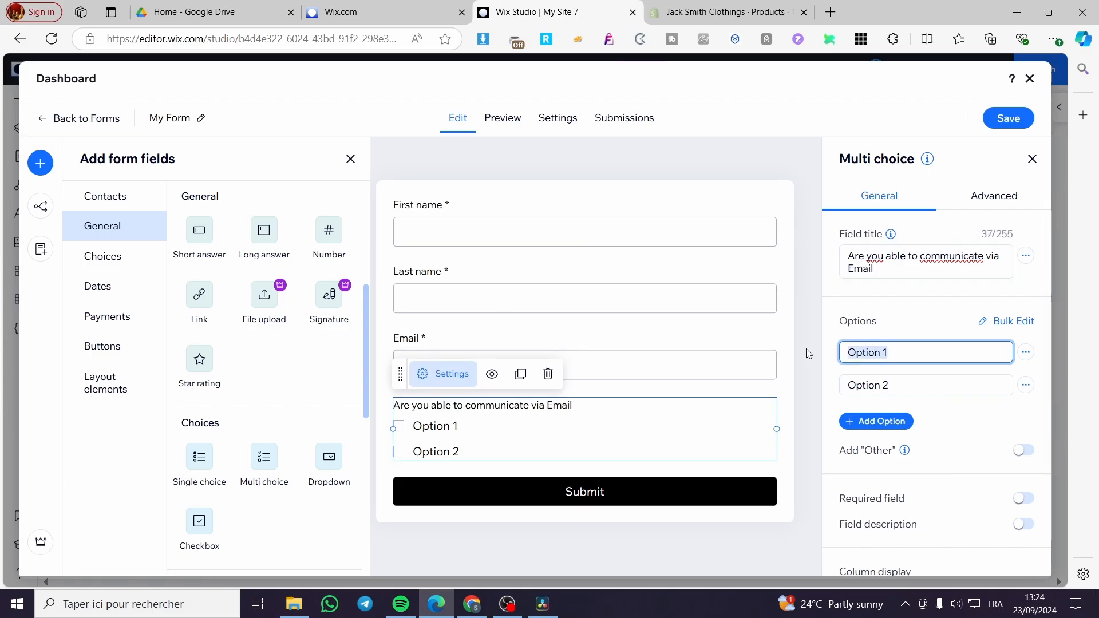
pyautogui.write('Yes')
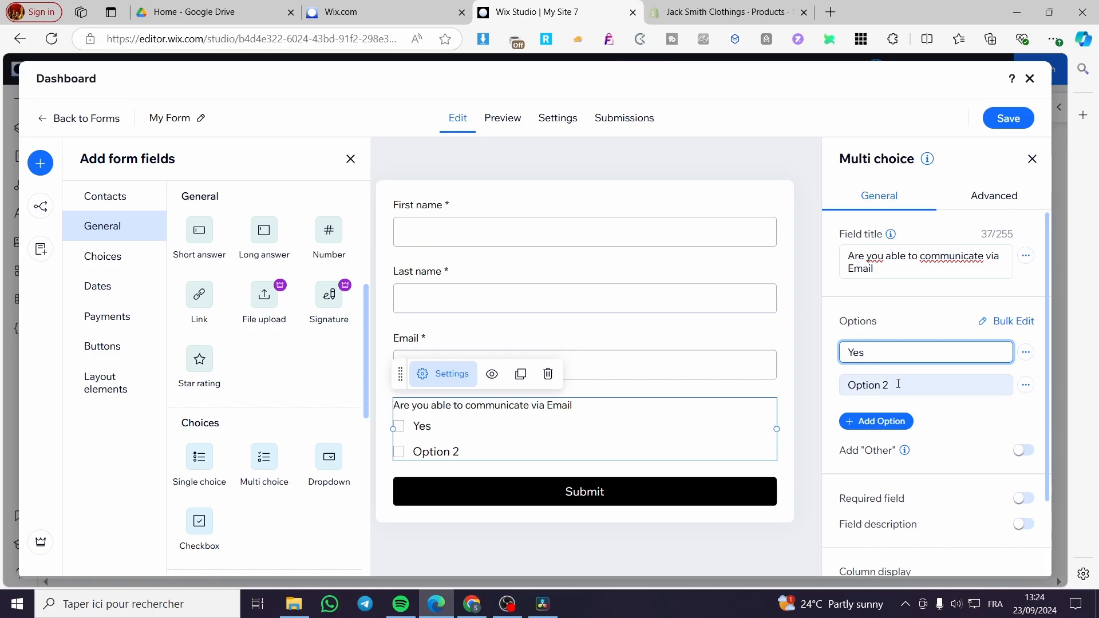
pyautogui.scroll(-3, 331, 451)
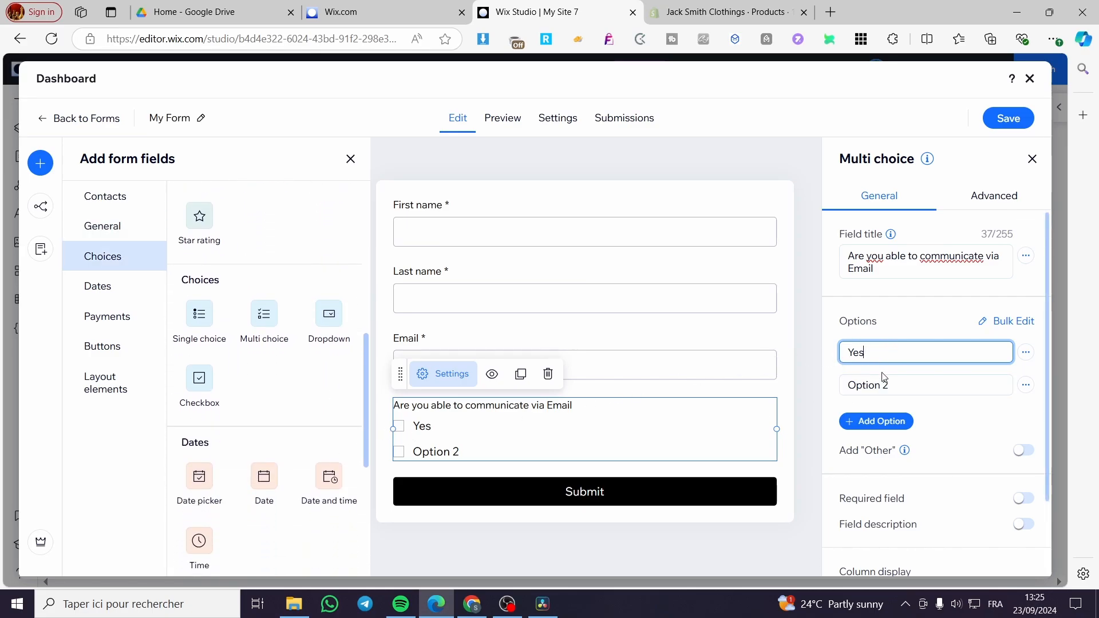
pyautogui.press('Tab')
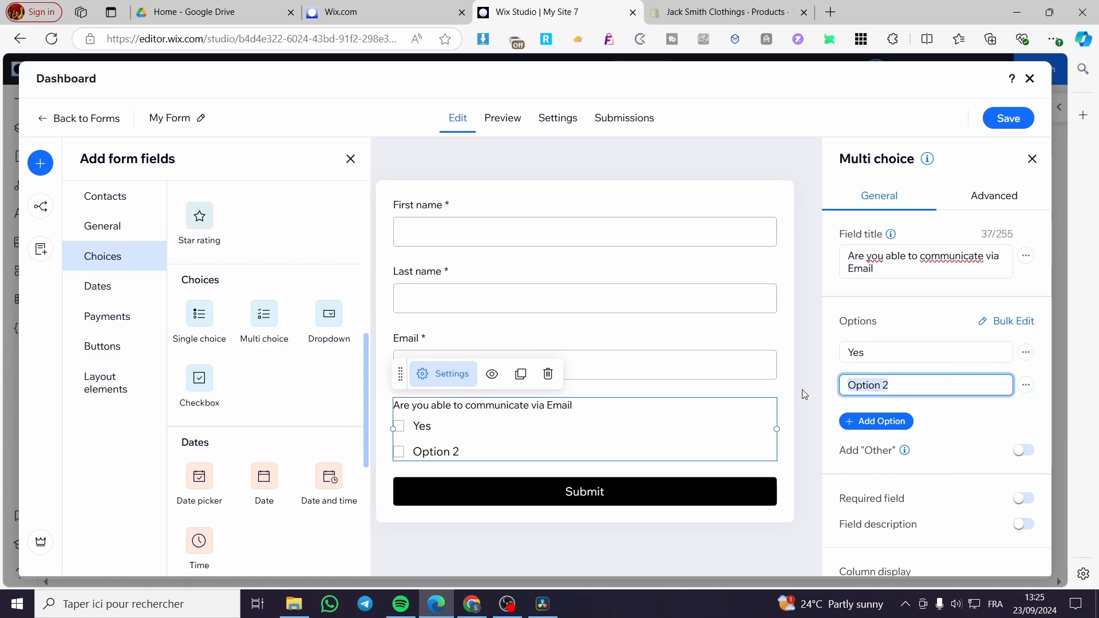
pyautogui.write('No')
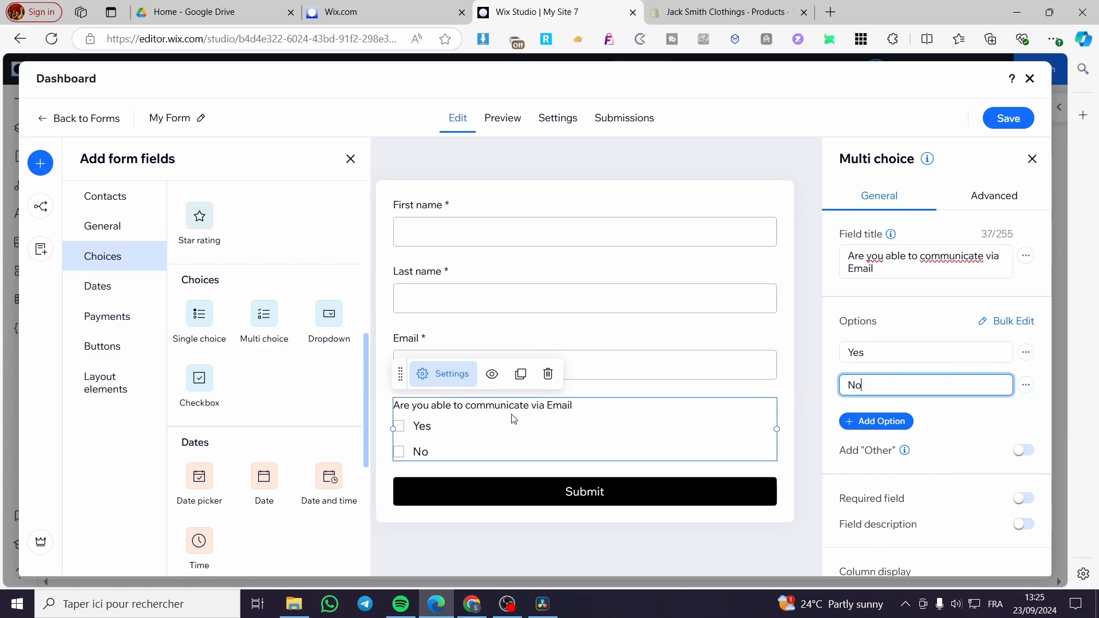
pyautogui.click(1030, 500)
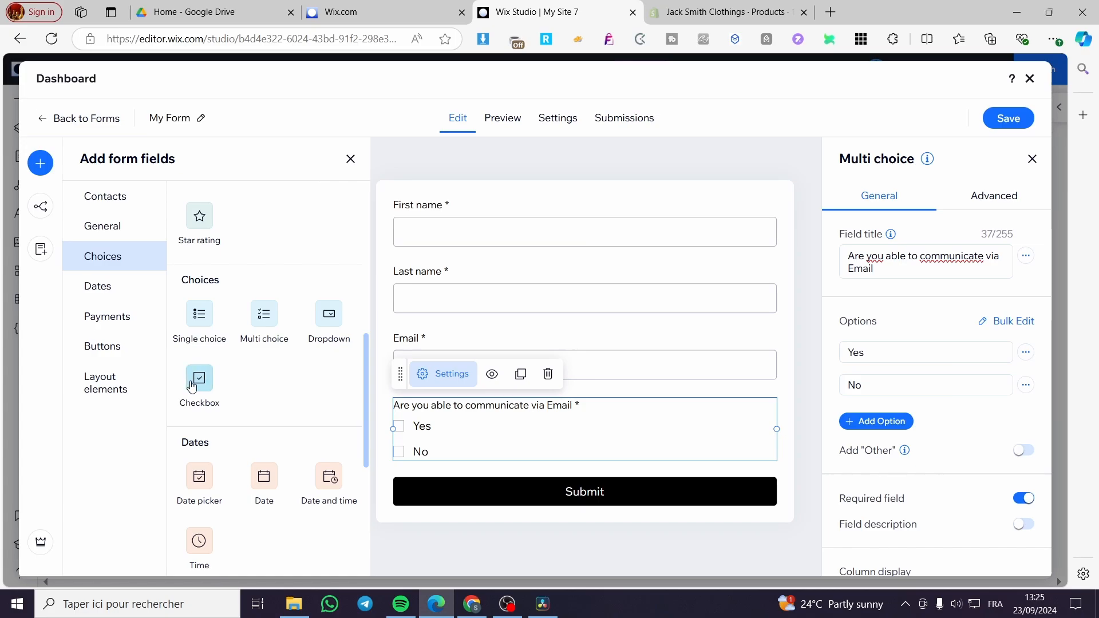
# Try a Checkbox field below the multi choice question, delete it, and return to the General field types.
pyautogui.moveTo(199, 378); pyautogui.dragTo(445, 494)
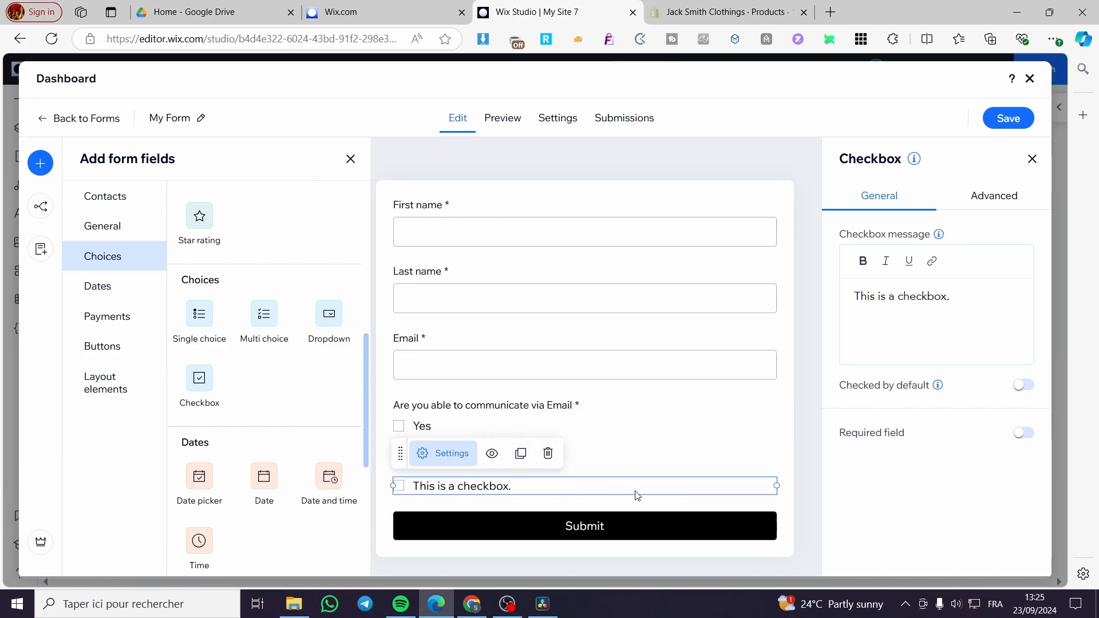
pyautogui.click(548, 454)
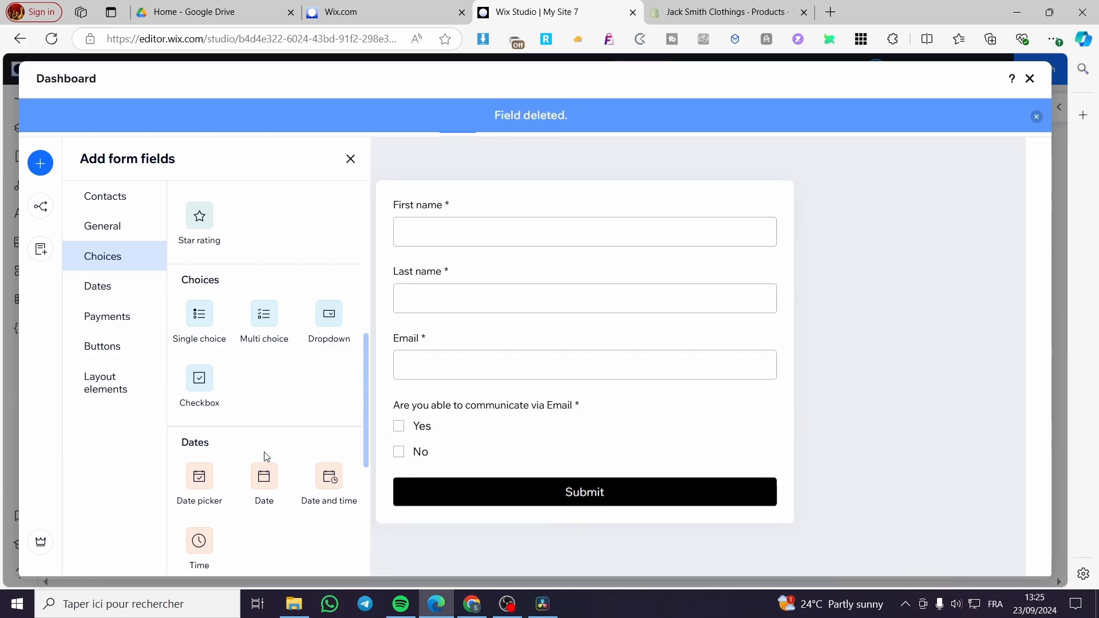
pyautogui.scroll(3, 258, 436)
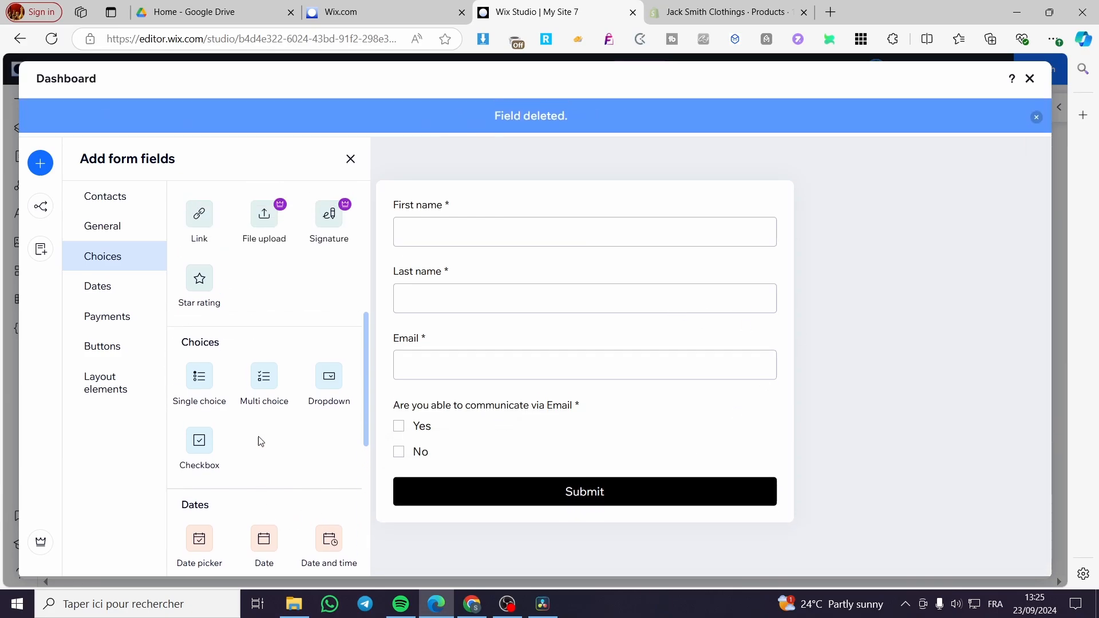
pyautogui.click(108, 259)
pyautogui.click(119, 240)
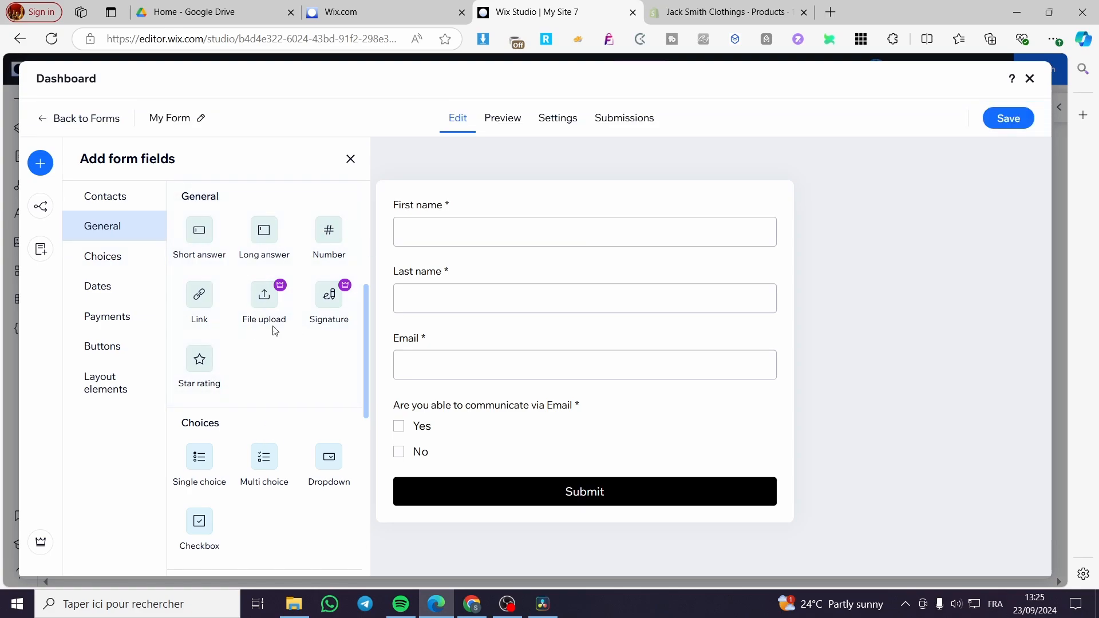
# Replace the multi choice question with a Single choice field, reusing its title as "Are you able to communicate via Email ?".
pyautogui.click(110, 268)
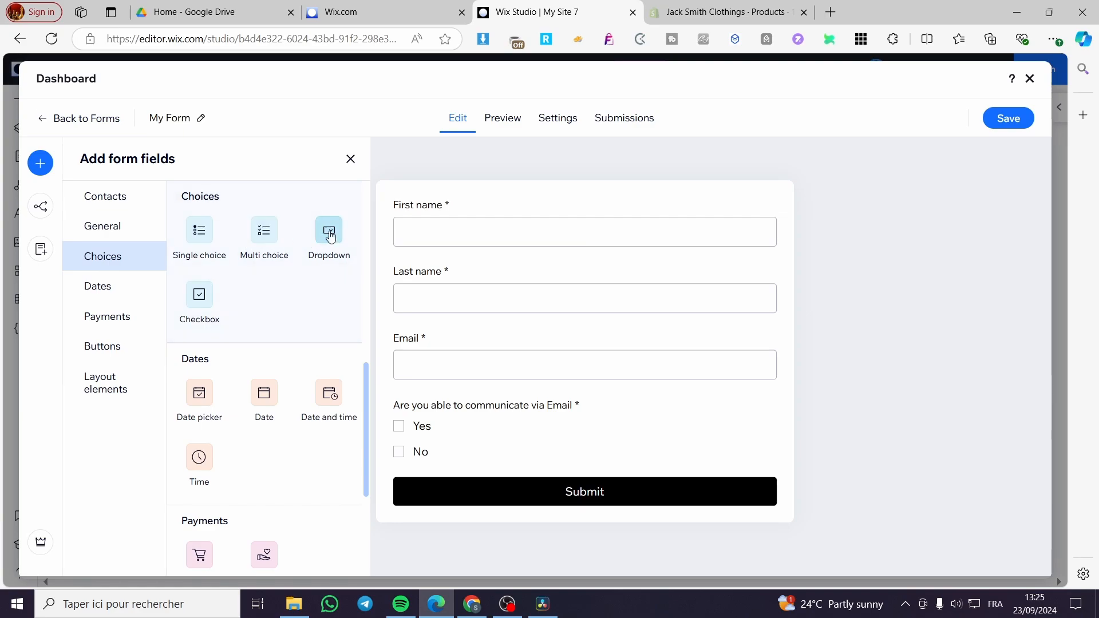
pyautogui.click(200, 230)
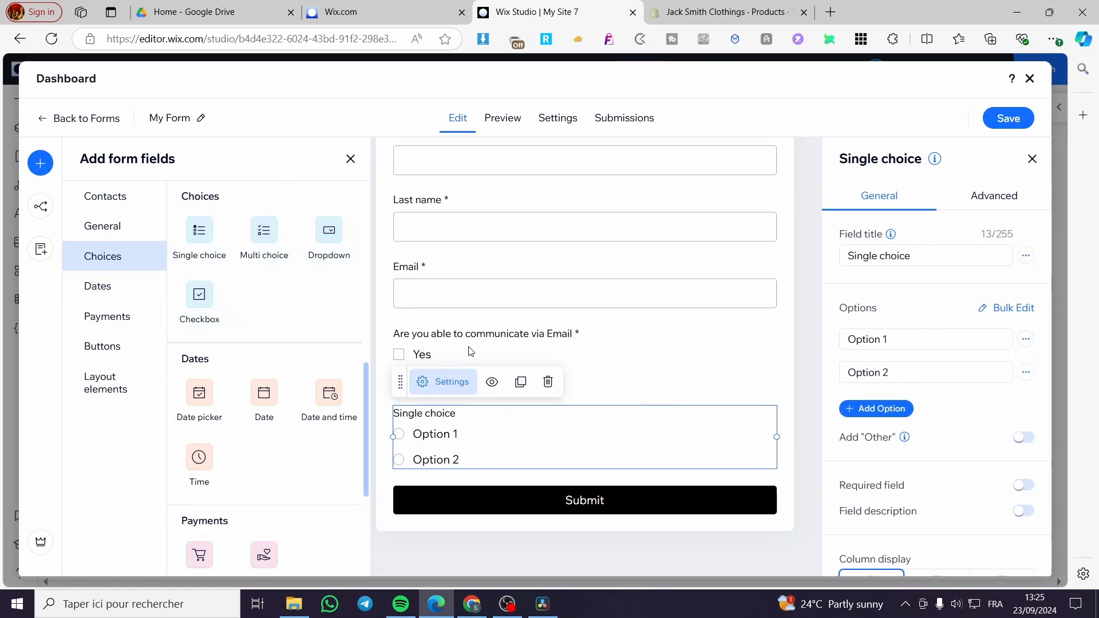
pyautogui.click(455, 374)
pyautogui.moveTo(916, 269); pyautogui.dragTo(845, 255)
pyautogui.hotkey('ctrl', 'c')
pyautogui.click(515, 427)
pyautogui.click(869, 258)
pyautogui.hotkey('ctrl', 'a')
pyautogui.hotkey('ctrl', 'v')
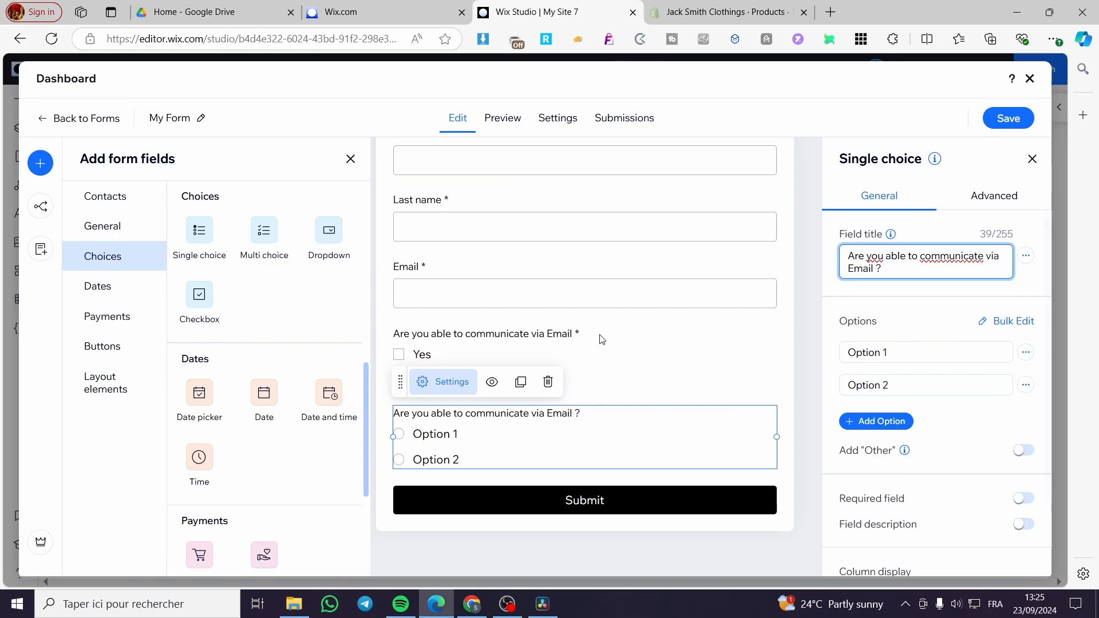
pyautogui.click(578, 360)
pyautogui.click(548, 302)
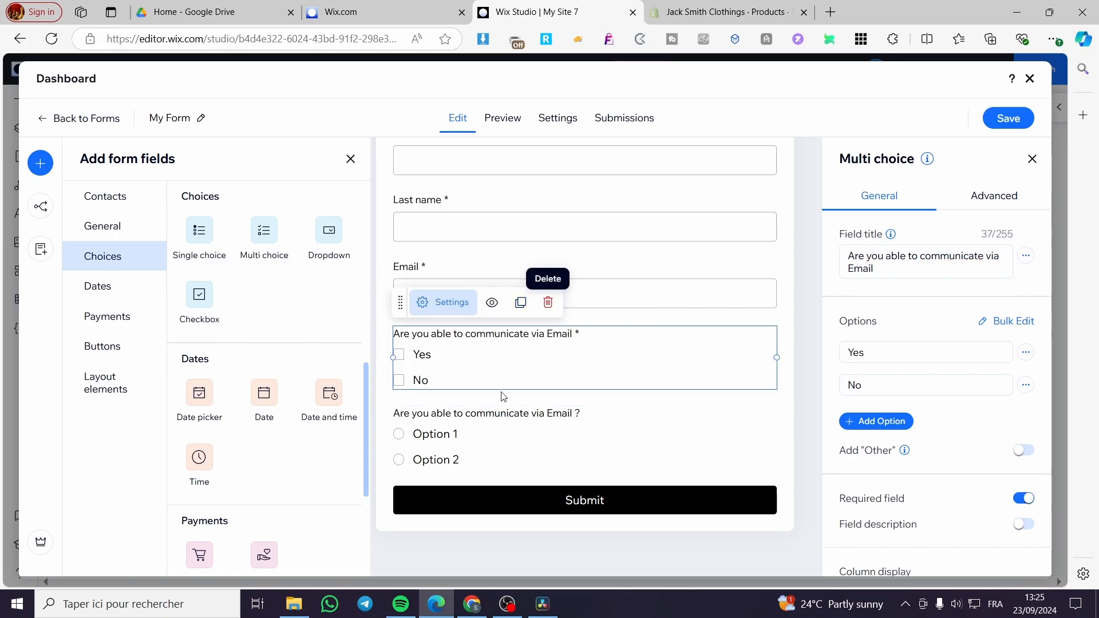
# Set the two options of the "Are you able to communicate via Email ?" single choice question to Yes and No.
pyautogui.click(428, 435)
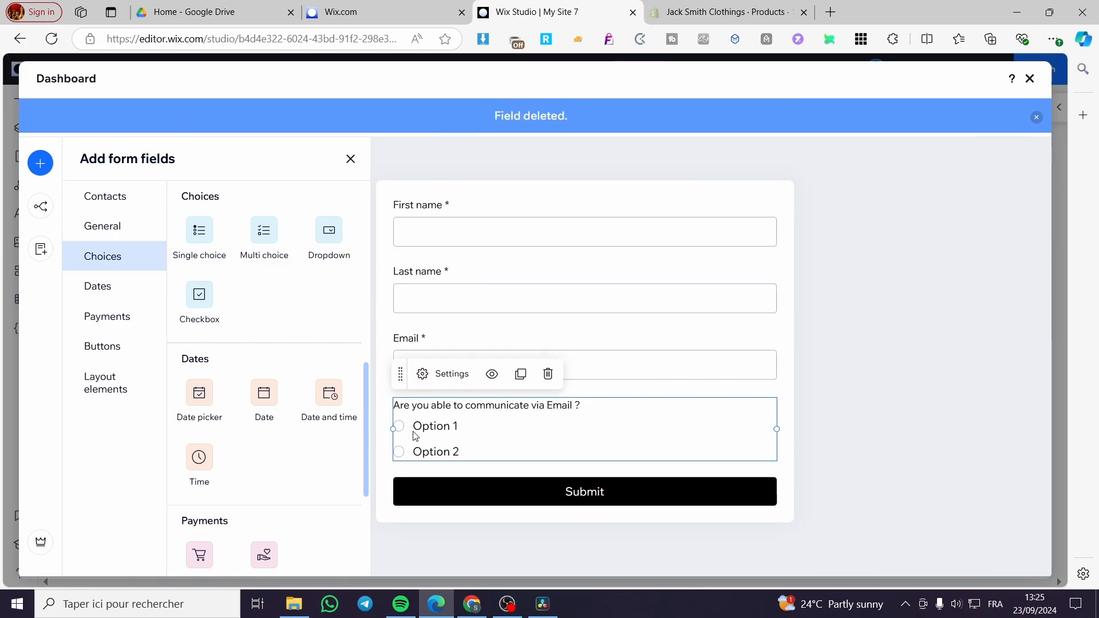
pyautogui.click(450, 376)
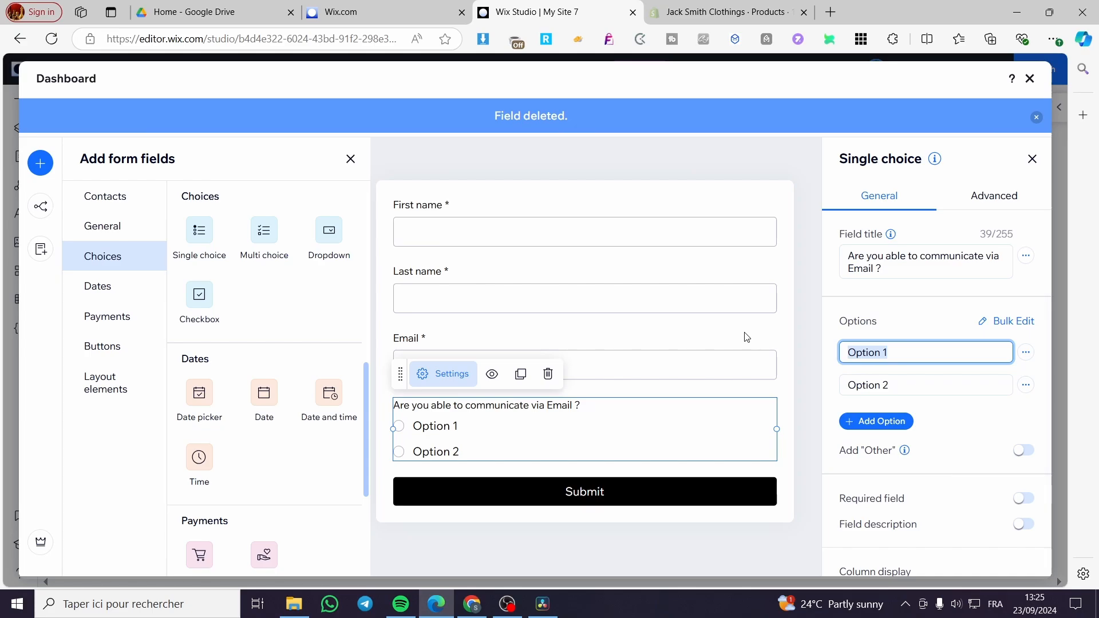
pyautogui.write('Yes')
pyautogui.press('Tab')
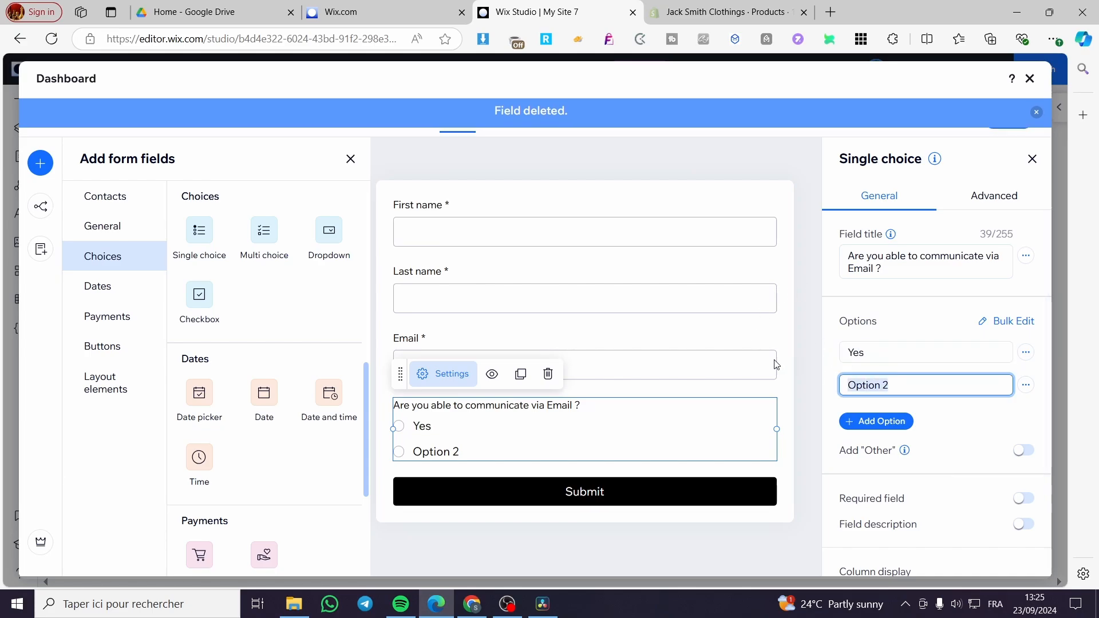
pyautogui.write('No')
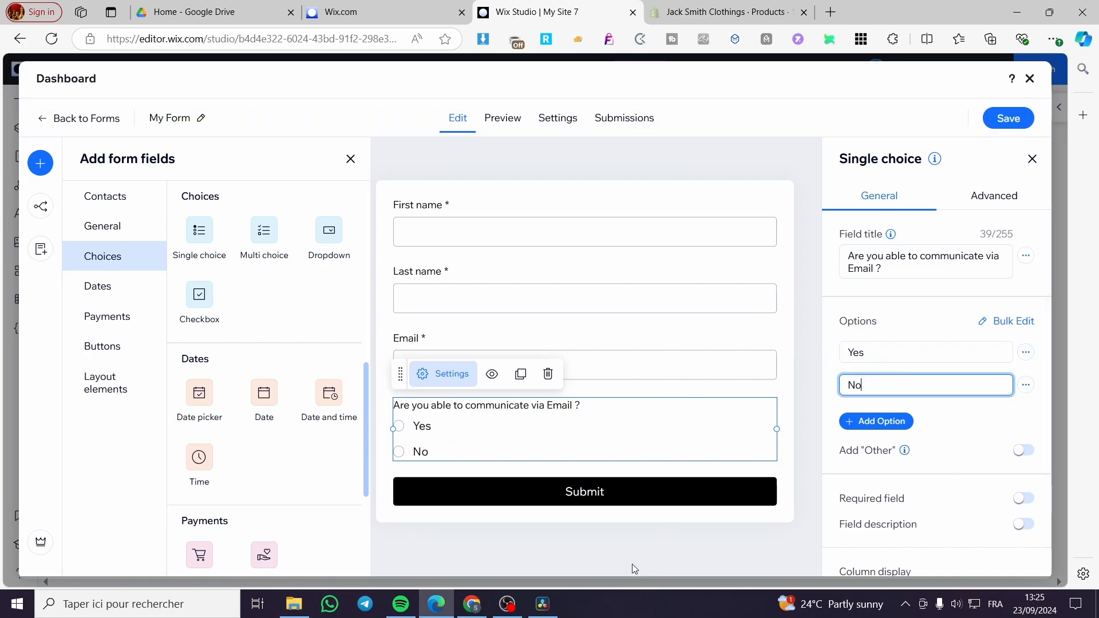
pyautogui.click(632, 565)
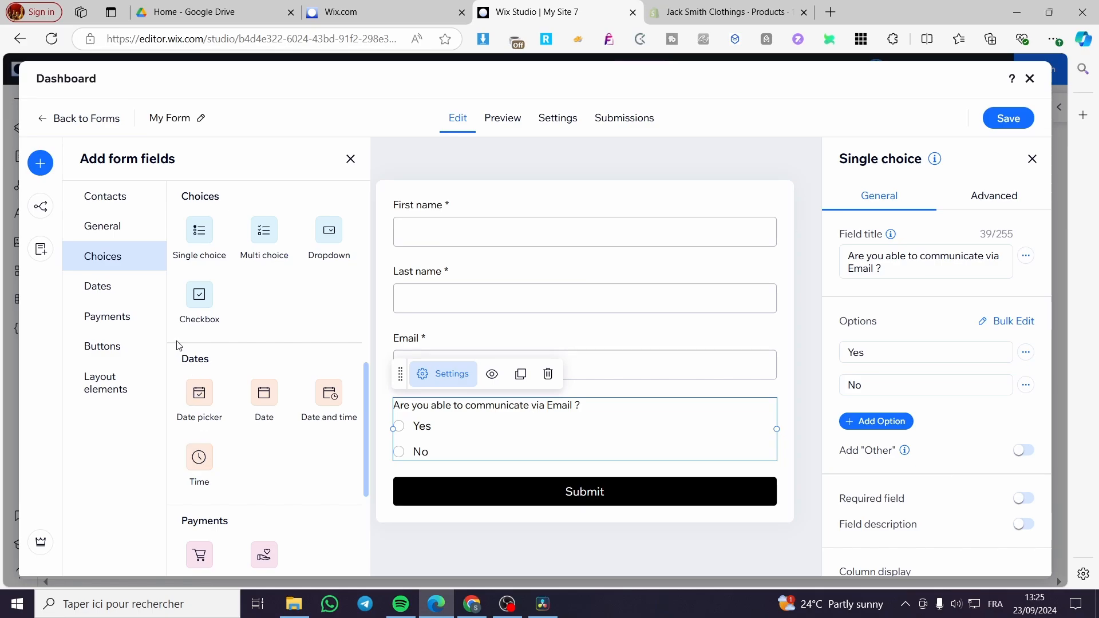
# Add a Header layout element above the First name field.
pyautogui.click(141, 293)
pyautogui.click(138, 322)
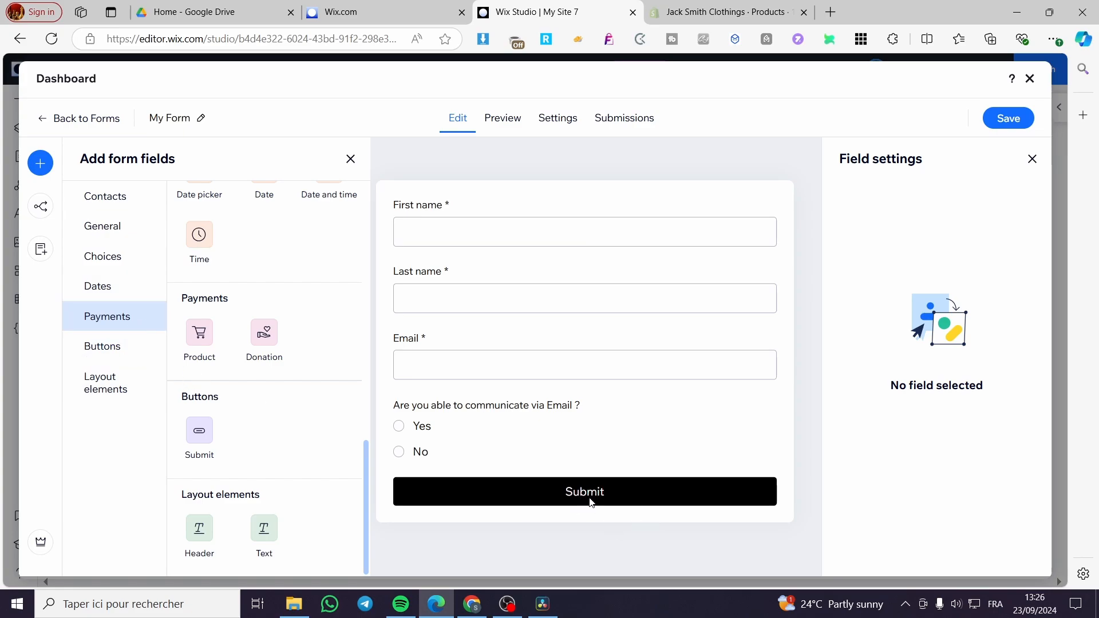
pyautogui.click(108, 402)
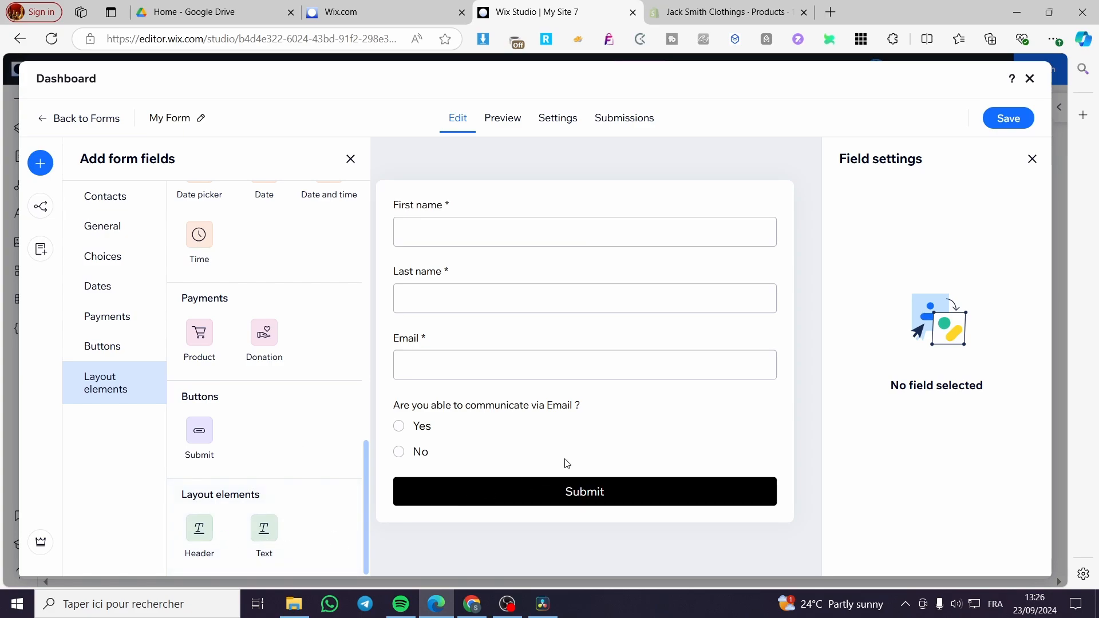
pyautogui.moveTo(200, 528); pyautogui.dragTo(425, 197)
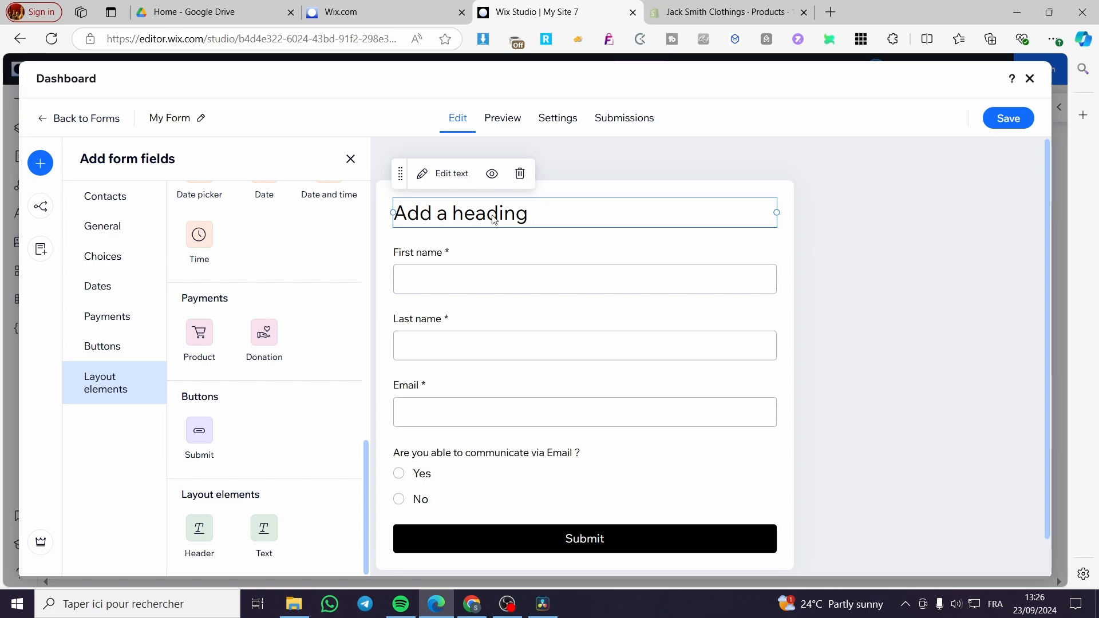
# Replace the header's placeholder text with "Subsrciption Form".
pyautogui.click(452, 174)
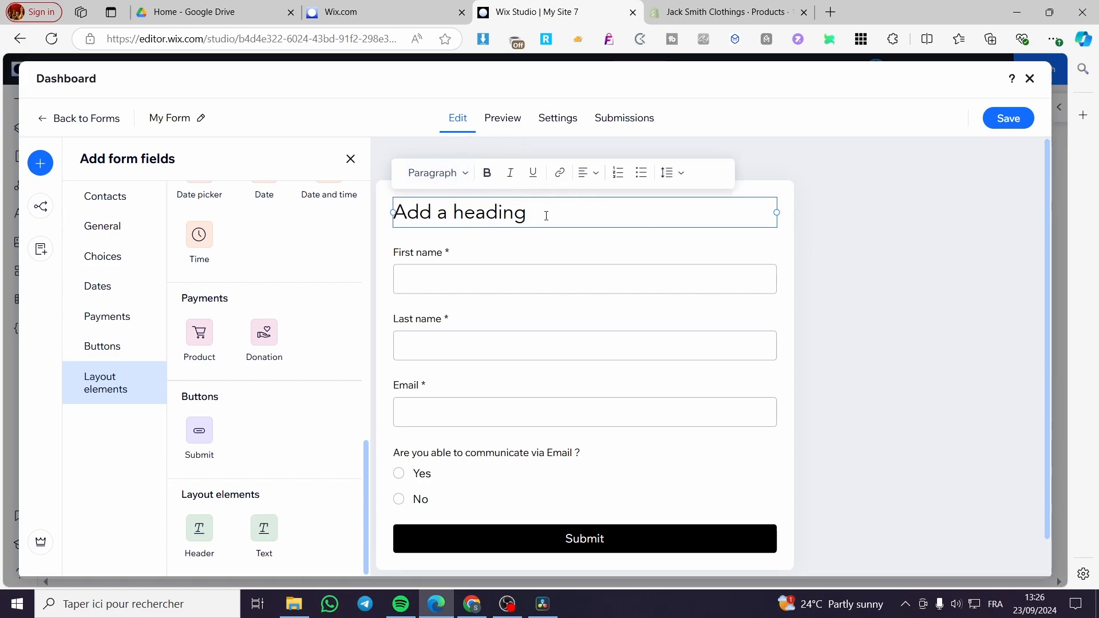
pyautogui.moveTo(547, 216); pyautogui.dragTo(359, 214)
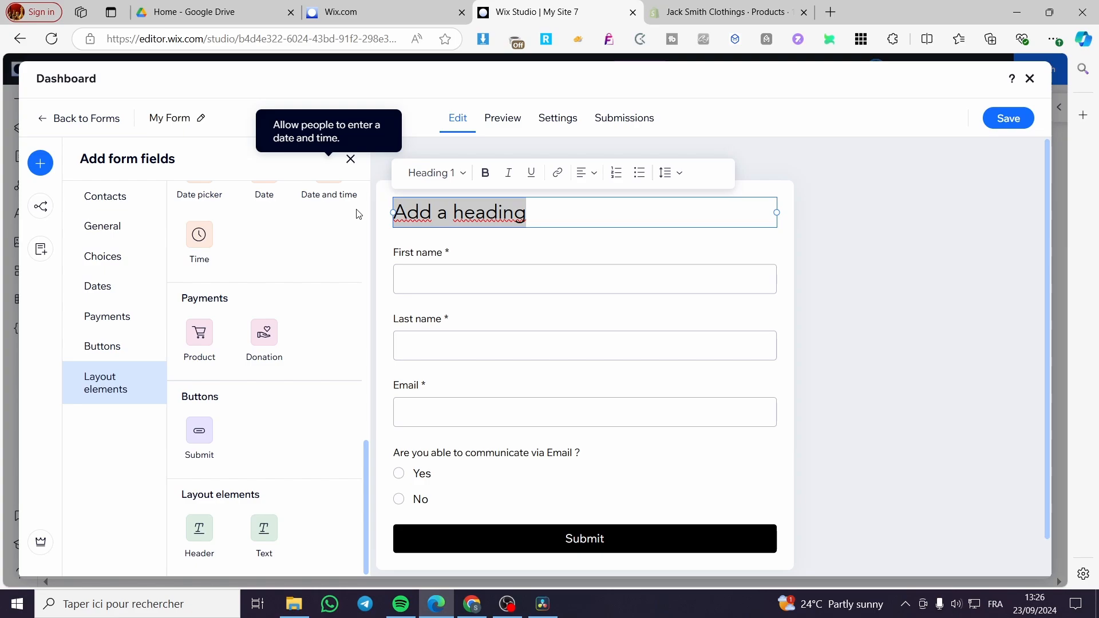
pyautogui.write('Subsri')
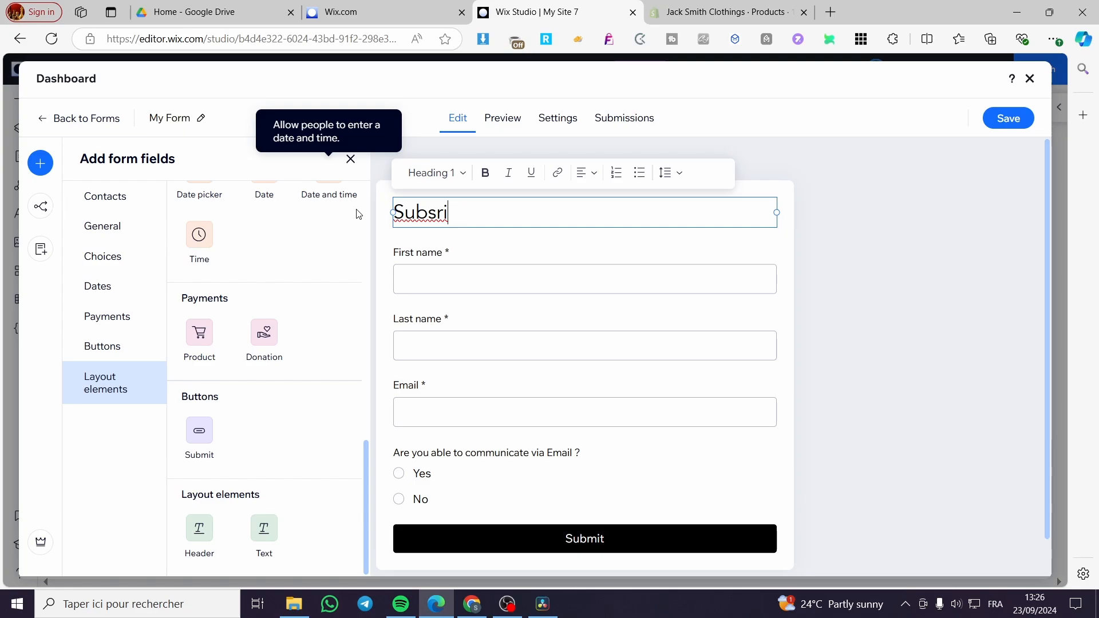
pyautogui.press('BackSpace')
pyautogui.write('ciption F')
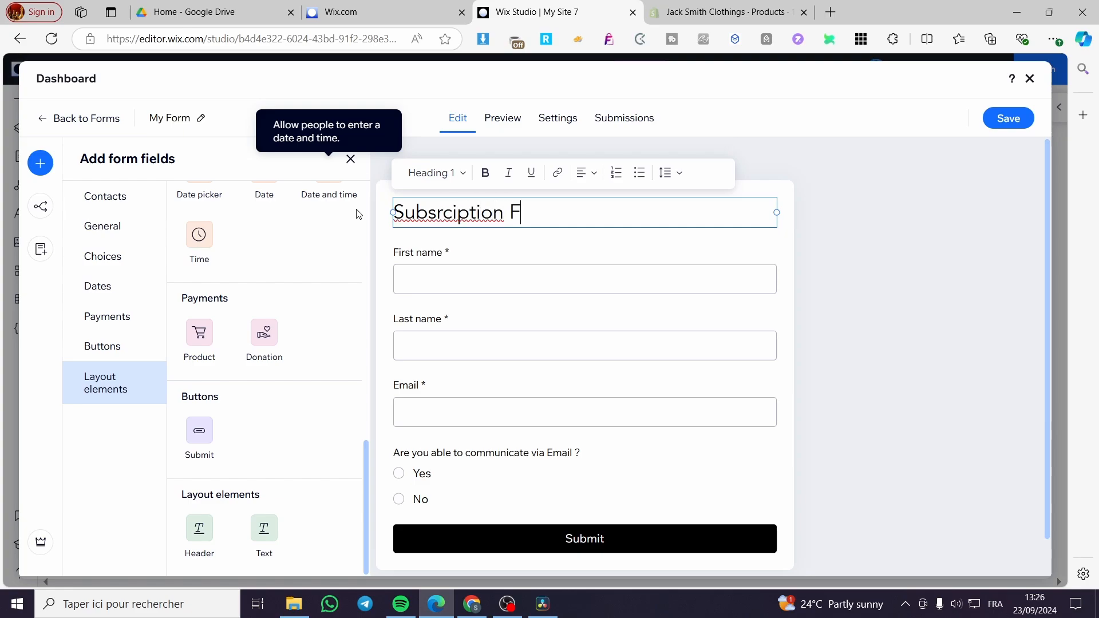
pyautogui.write('orm')
# Make the form title bold, try the Heading 2 style on it, and set it back to bold Heading 1.
pyautogui.moveTo(558, 213); pyautogui.dragTo(370, 210)
pyautogui.click(485, 173)
pyautogui.click(464, 182)
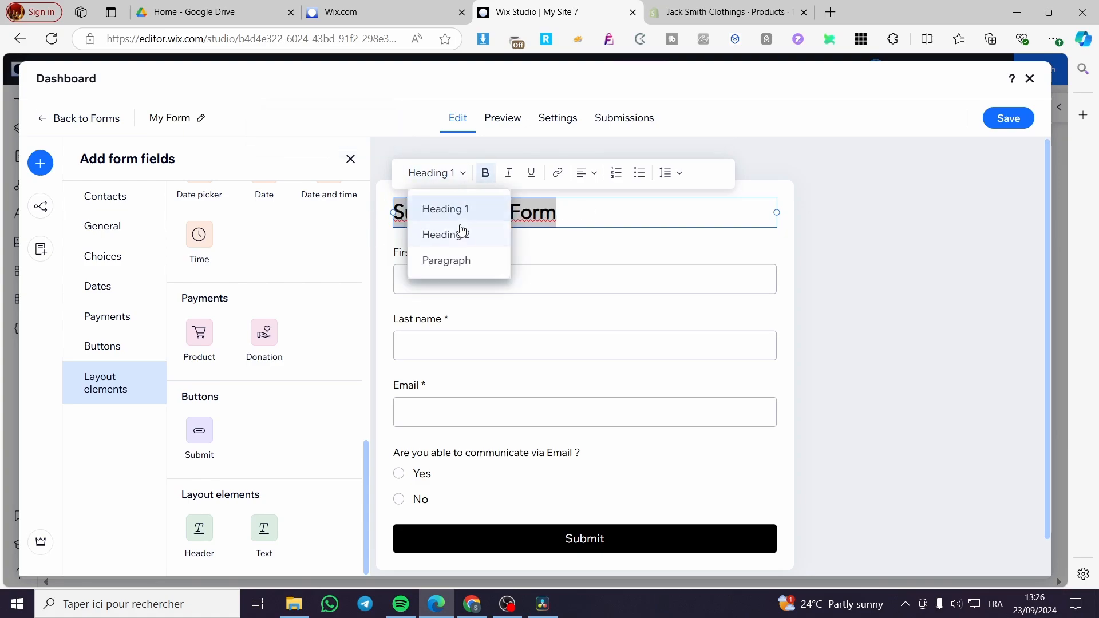
pyautogui.click(461, 235)
pyautogui.click(461, 181)
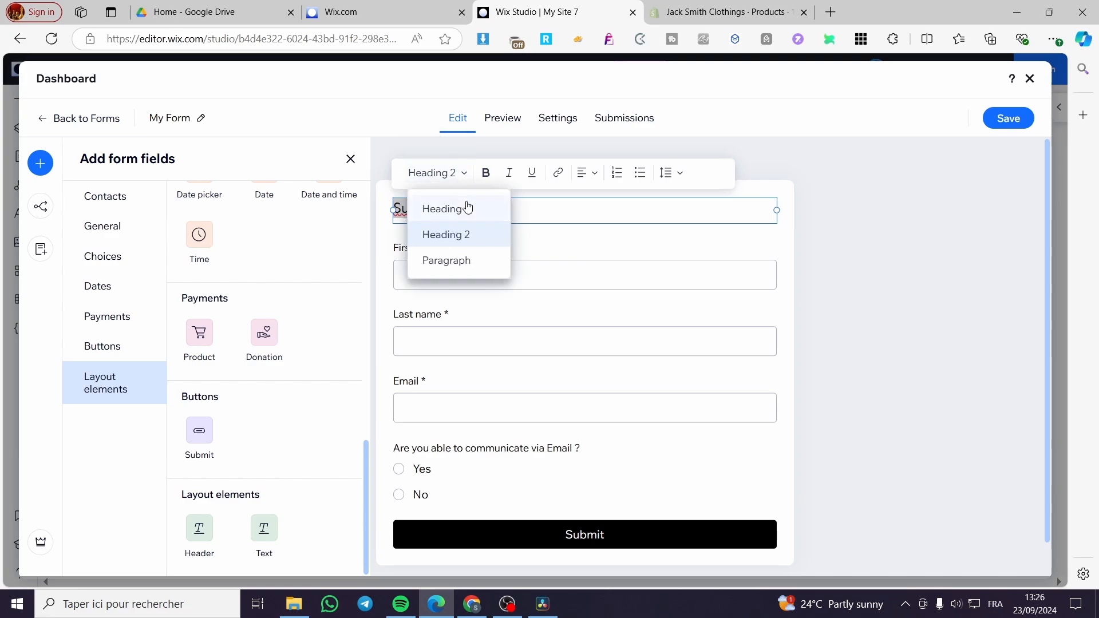
pyautogui.click(458, 208)
pyautogui.click(485, 173)
pyautogui.click(601, 213)
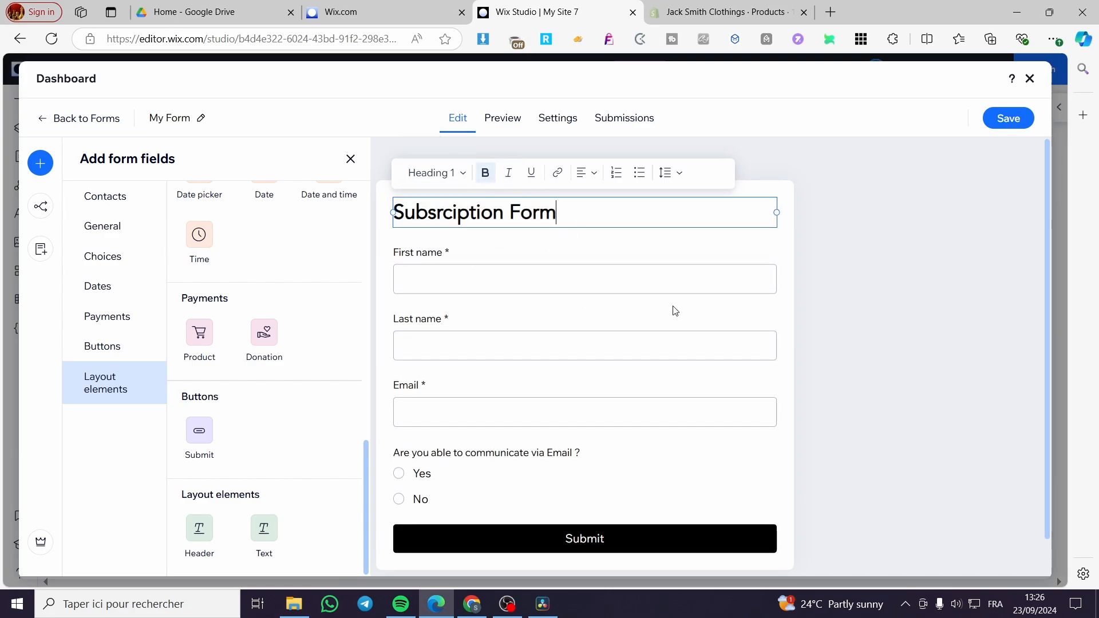
pyautogui.click(834, 278)
pyautogui.scroll(-1, 565, 405)
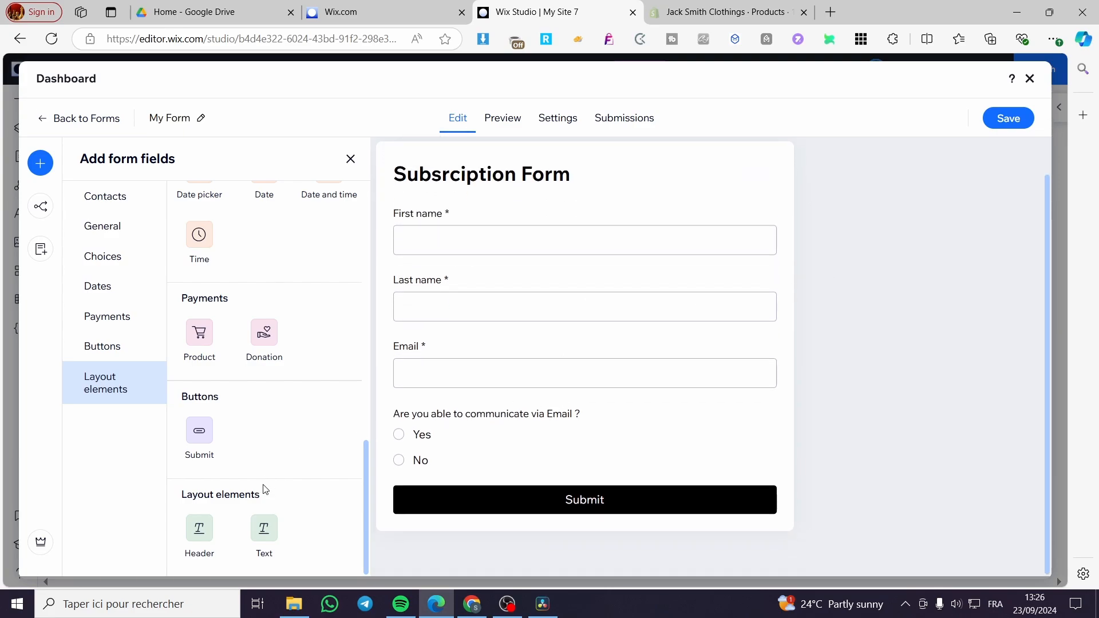
pyautogui.scroll(1, 550, 452)
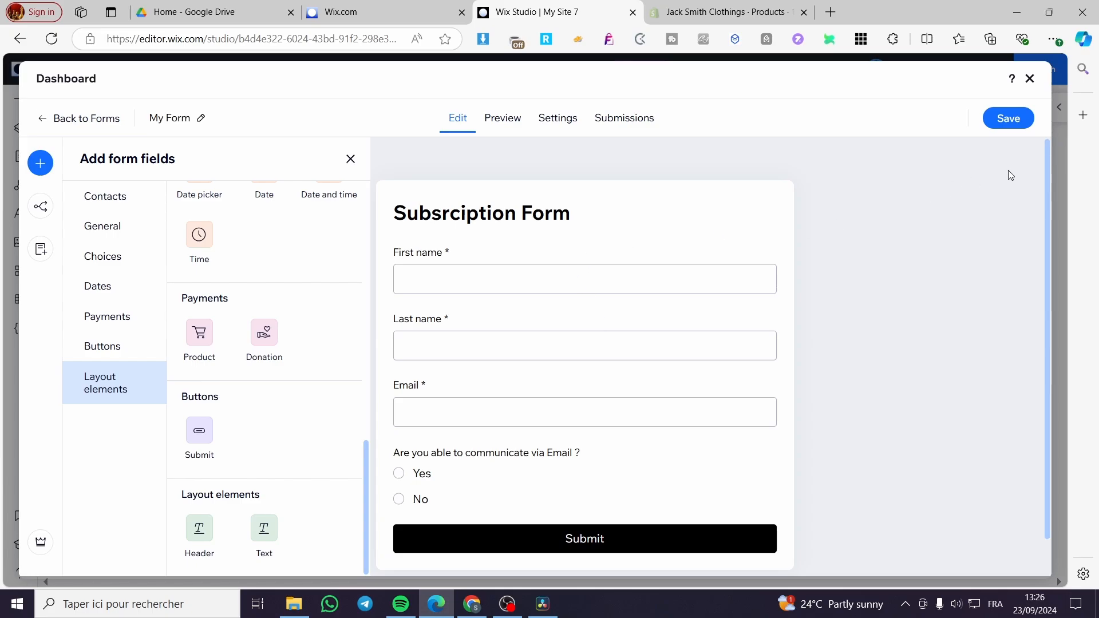
# Preview the form, trying the Yes option, and review the form's general, payment and spam filter settings.
pyautogui.click(503, 119)
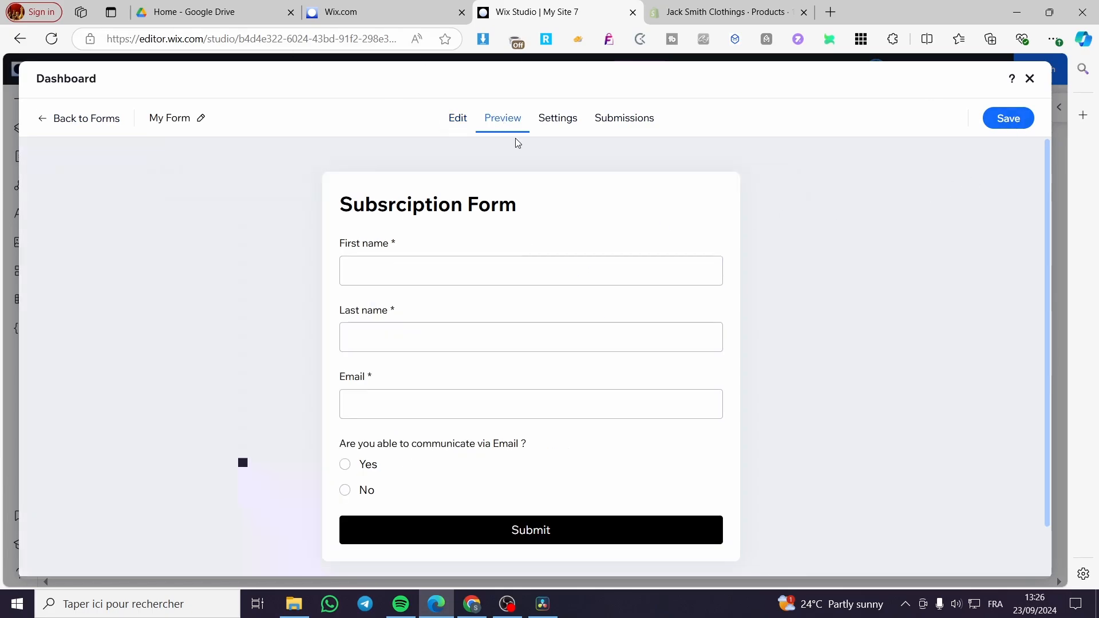
pyautogui.click(357, 469)
pyautogui.click(578, 131)
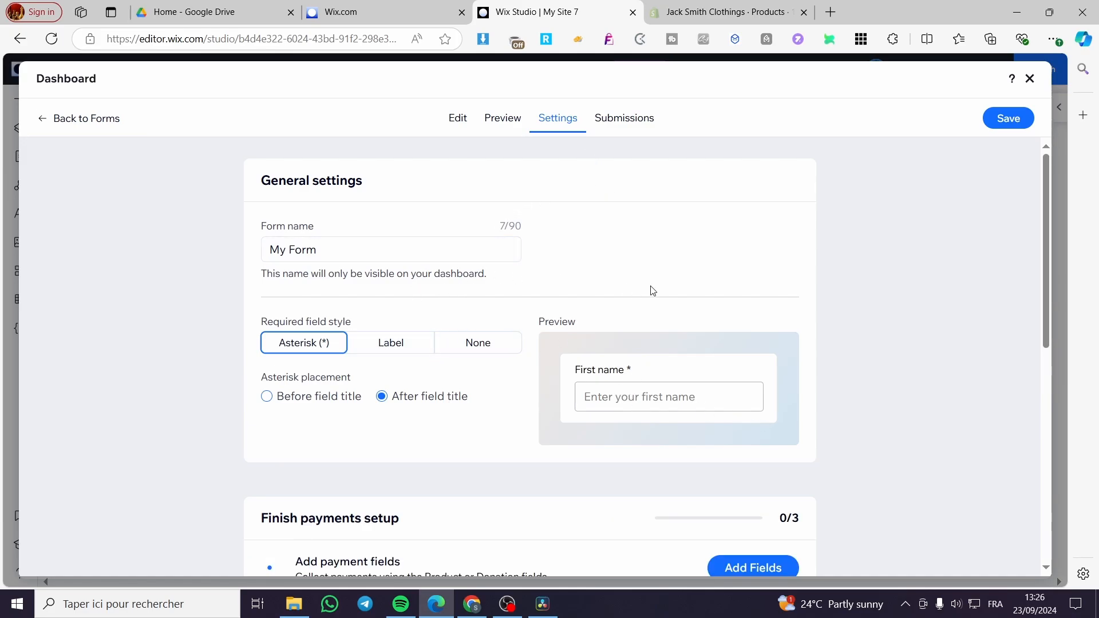
pyautogui.scroll(-6, 503, 280)
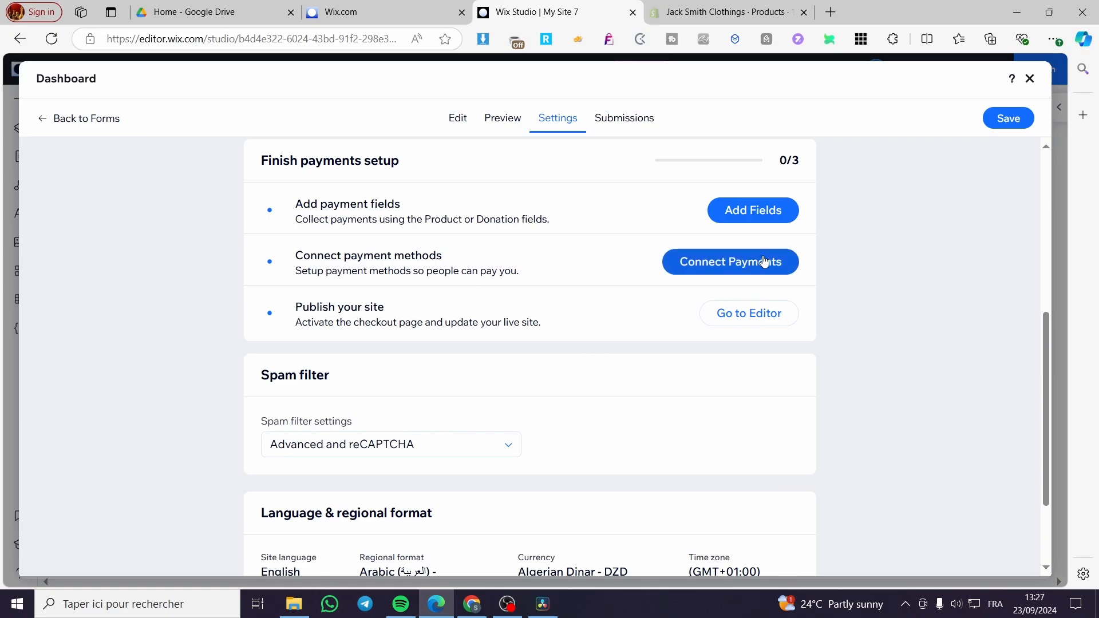
# Try a Product payment field between Email and the email-communication question, and delete it.
pyautogui.click(767, 210)
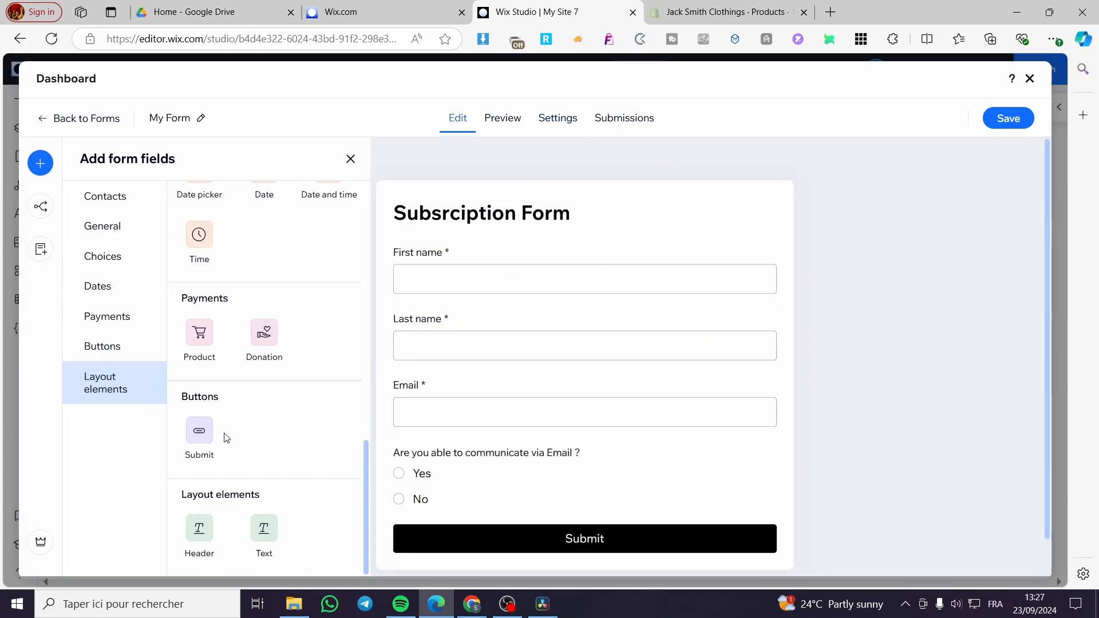
pyautogui.moveTo(201, 335); pyautogui.dragTo(533, 497)
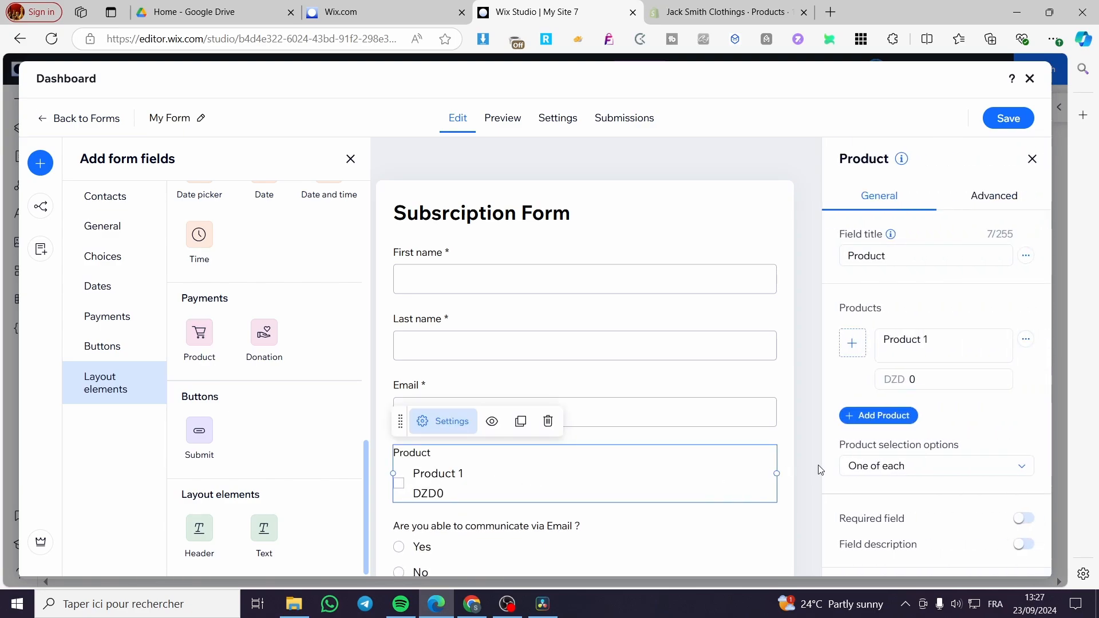
pyautogui.click(548, 421)
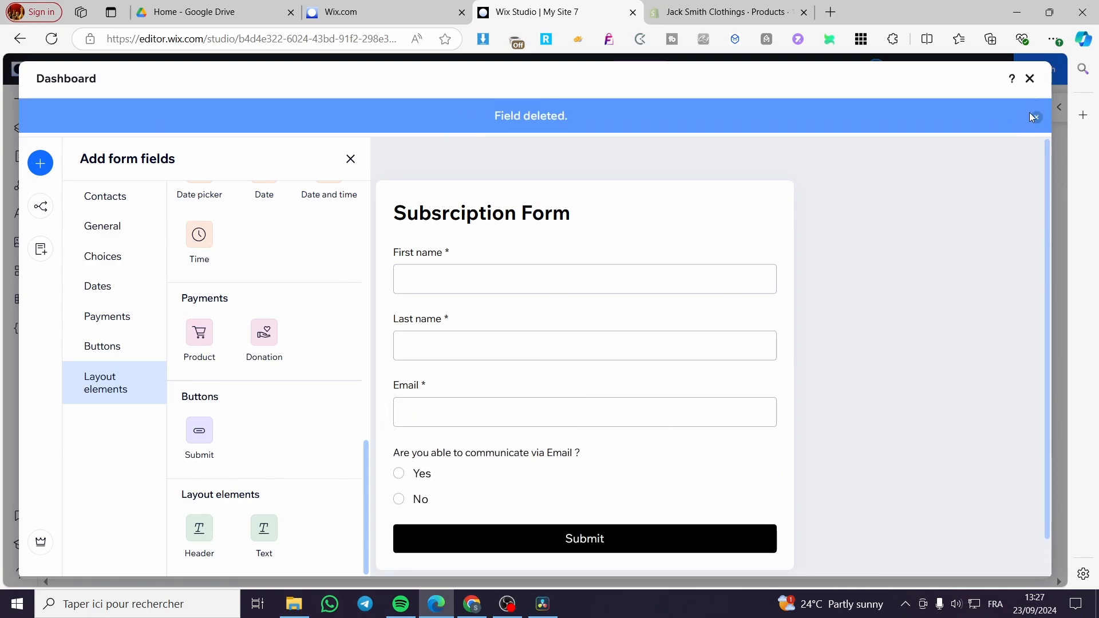
# Save the form and close the dashboard after viewing the form's submissions.
pyautogui.click(1034, 117)
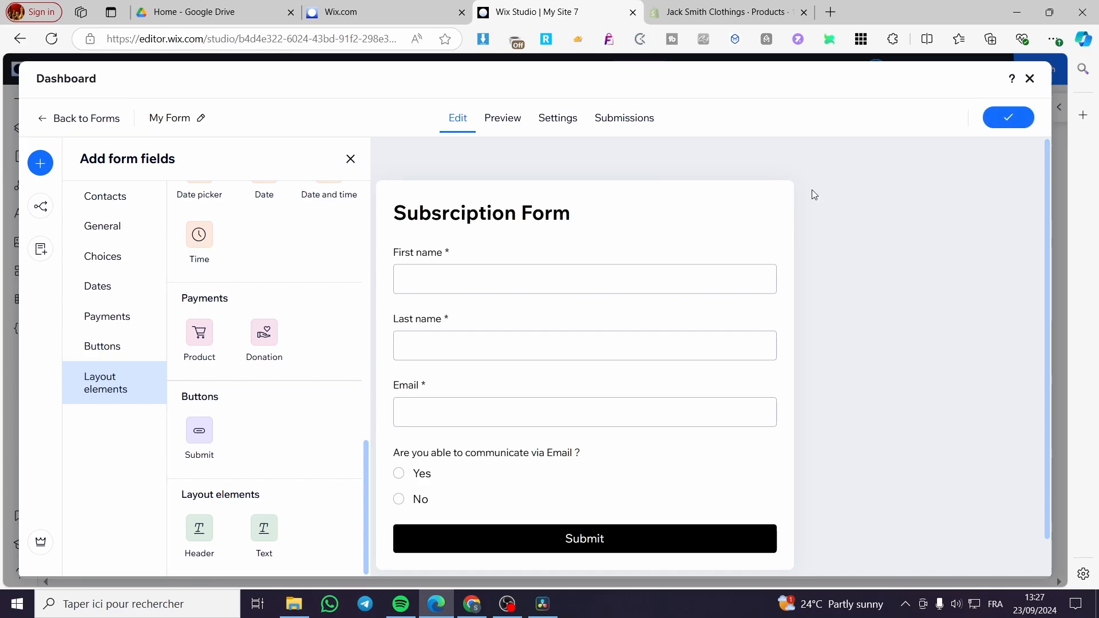
pyautogui.click(632, 118)
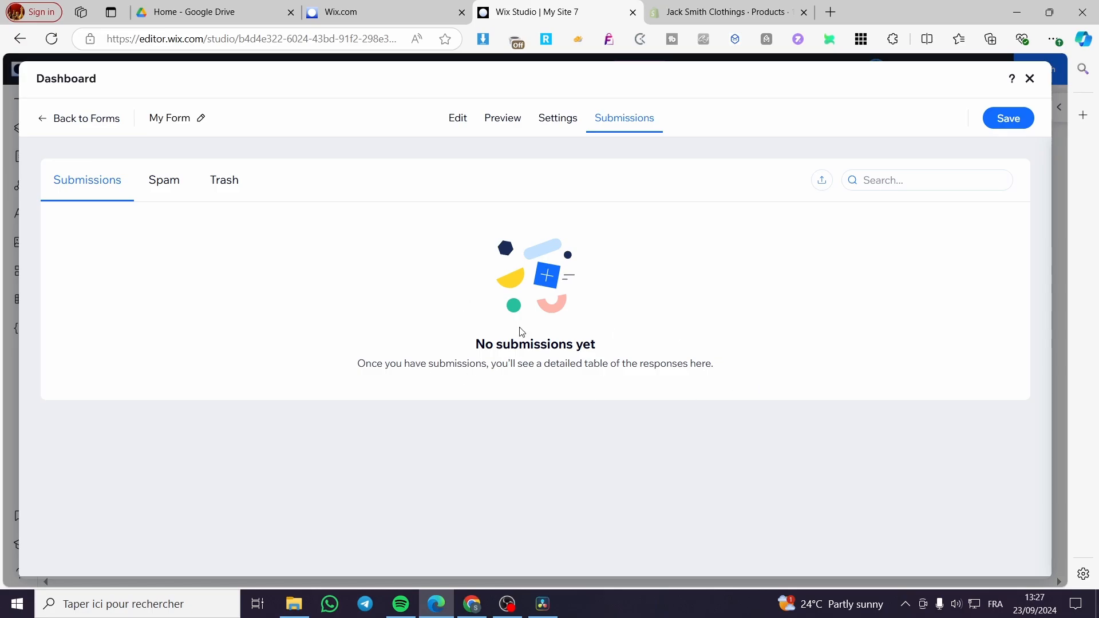
pyautogui.click(1031, 79)
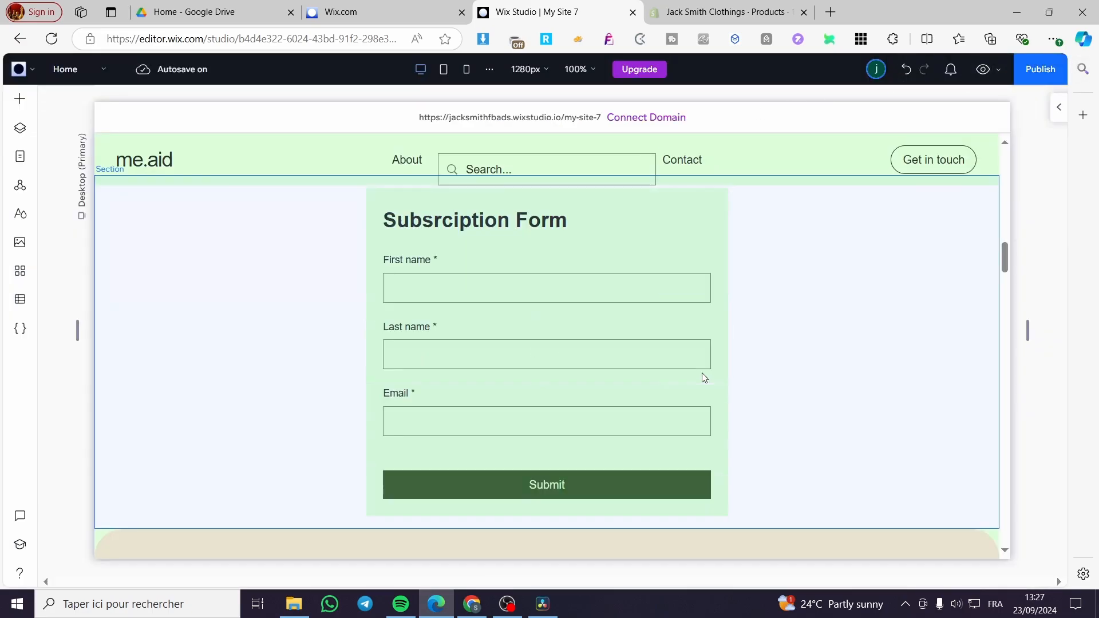
# Check the updated form on the home page and briefly reopen it for editing.
pyautogui.scroll(-3, 802, 412)
pyautogui.click(925, 363)
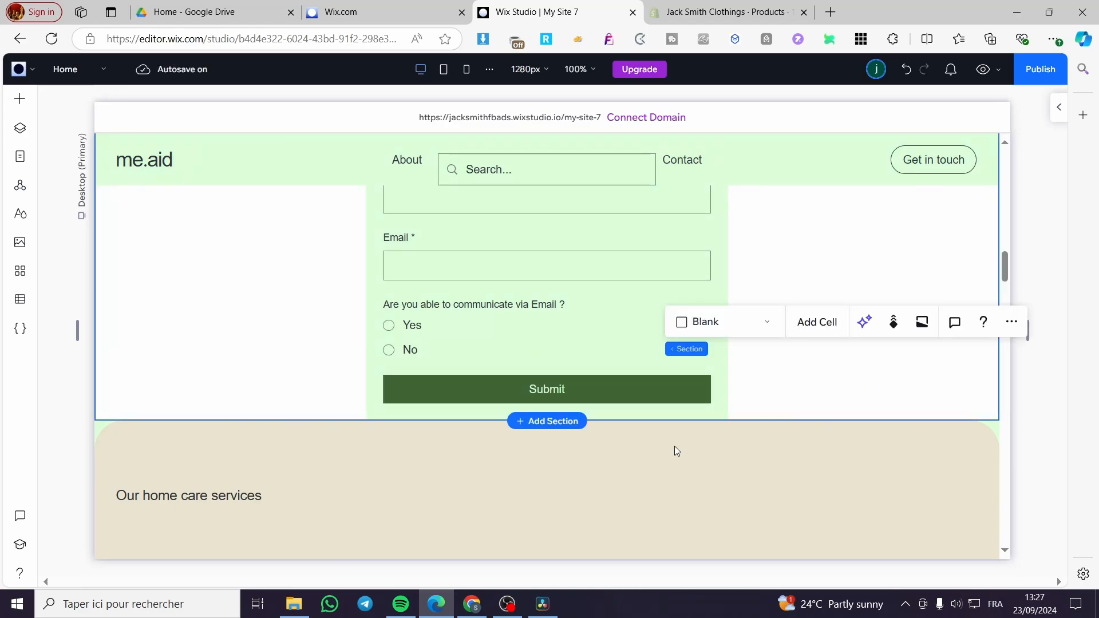
pyautogui.click(545, 303)
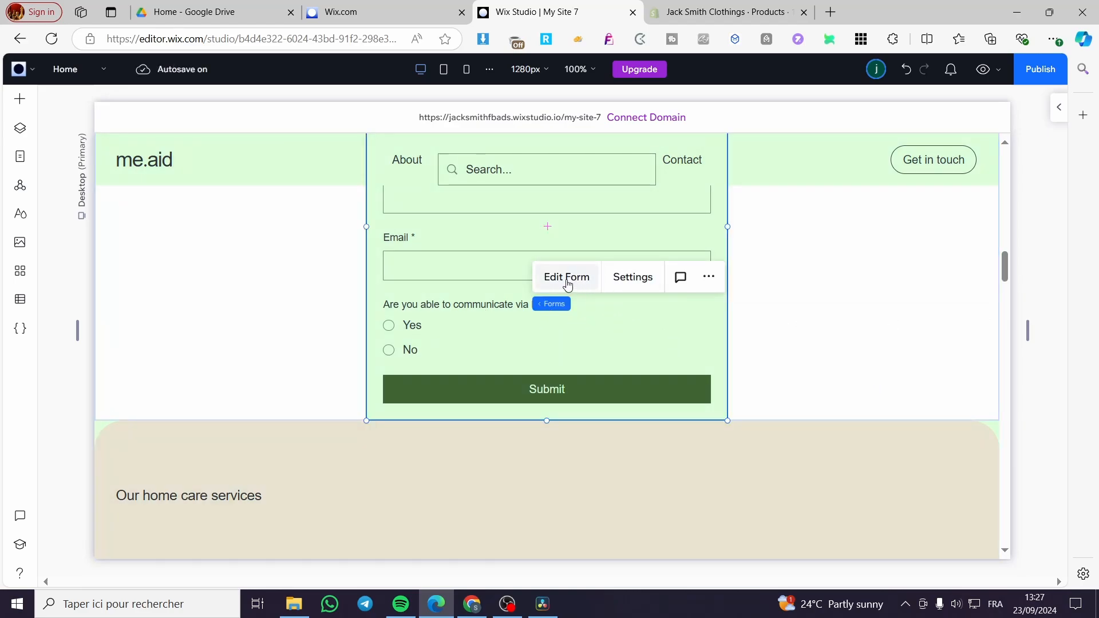
pyautogui.click(573, 281)
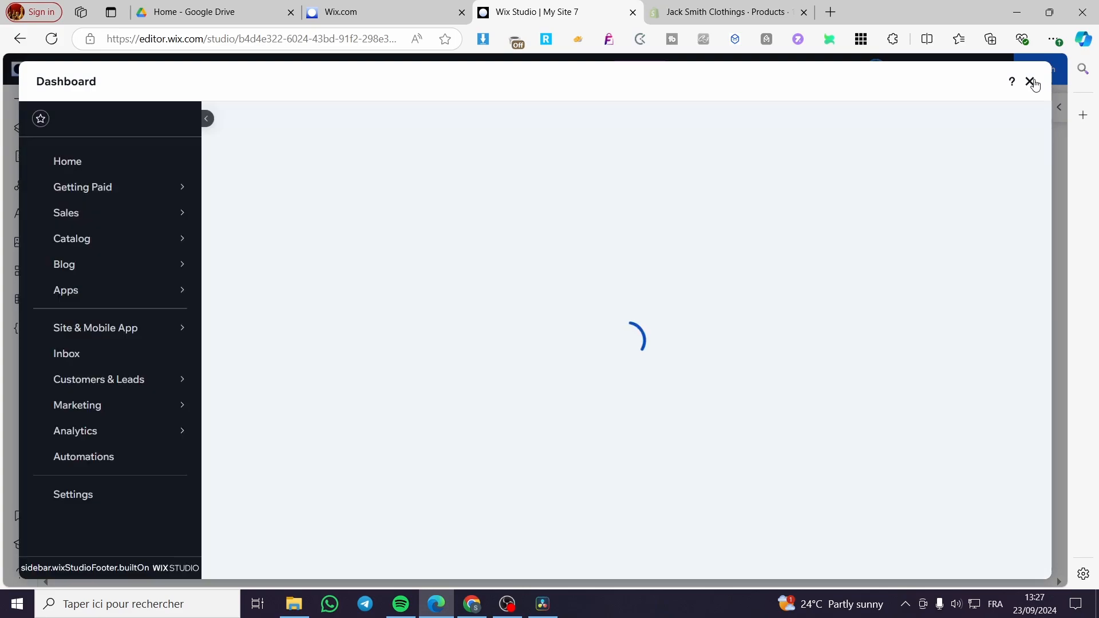
pyautogui.click(1030, 82)
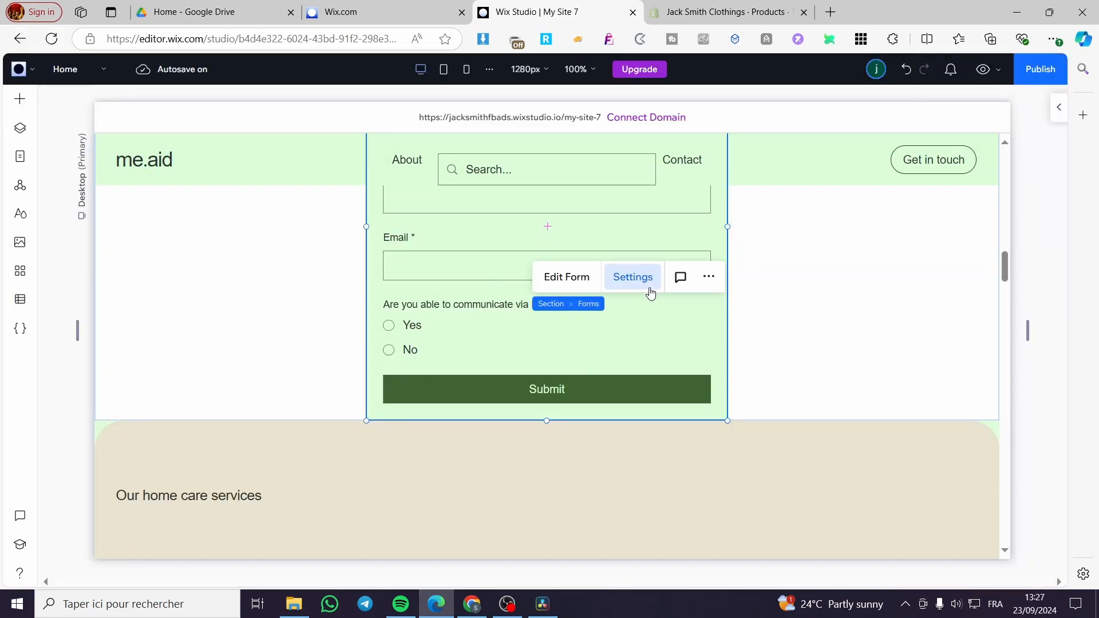
# Open the form's settings on the page and review the Layout, Design, Forms and Manage options.
pyautogui.click(636, 280)
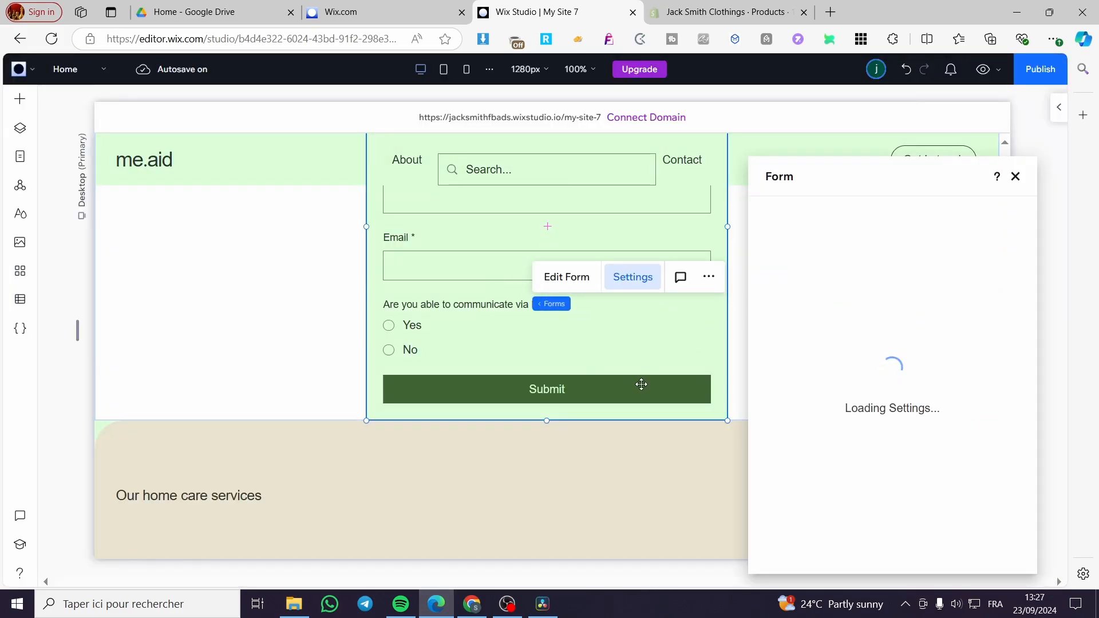
pyautogui.scroll(5, 341, 360)
pyautogui.scroll(-3, 341, 361)
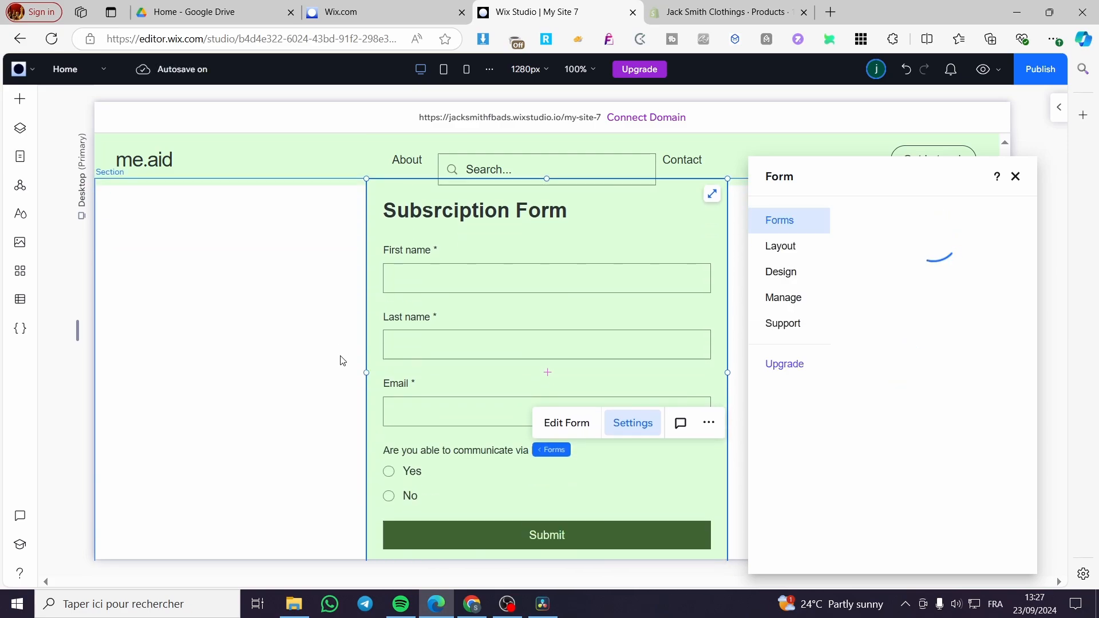
pyautogui.click(798, 251)
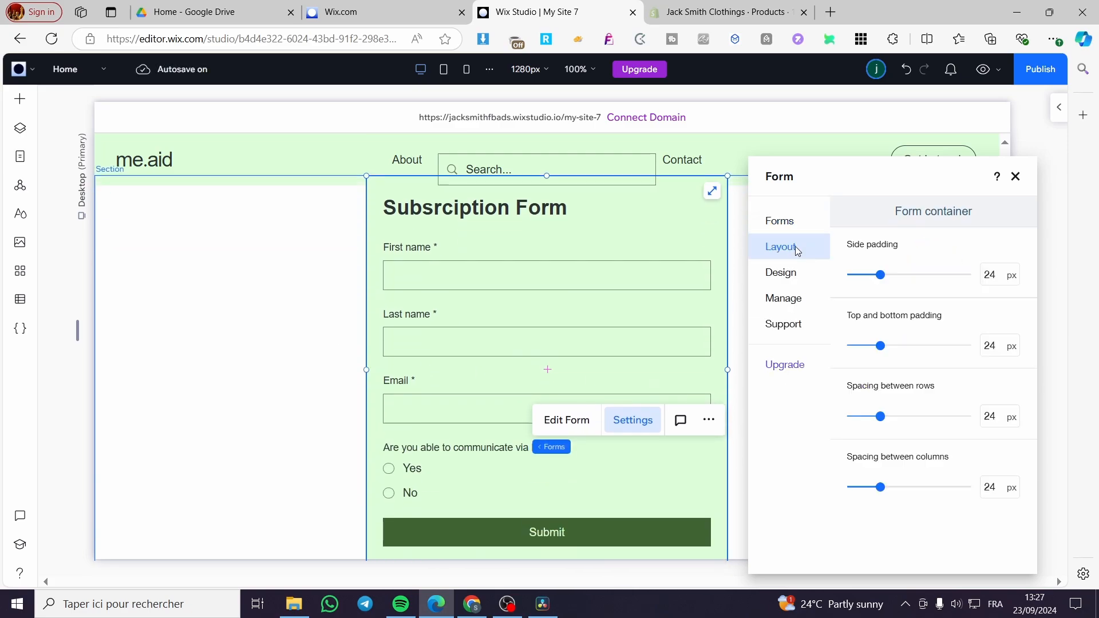
pyautogui.click(802, 272)
pyautogui.click(807, 248)
pyautogui.click(797, 220)
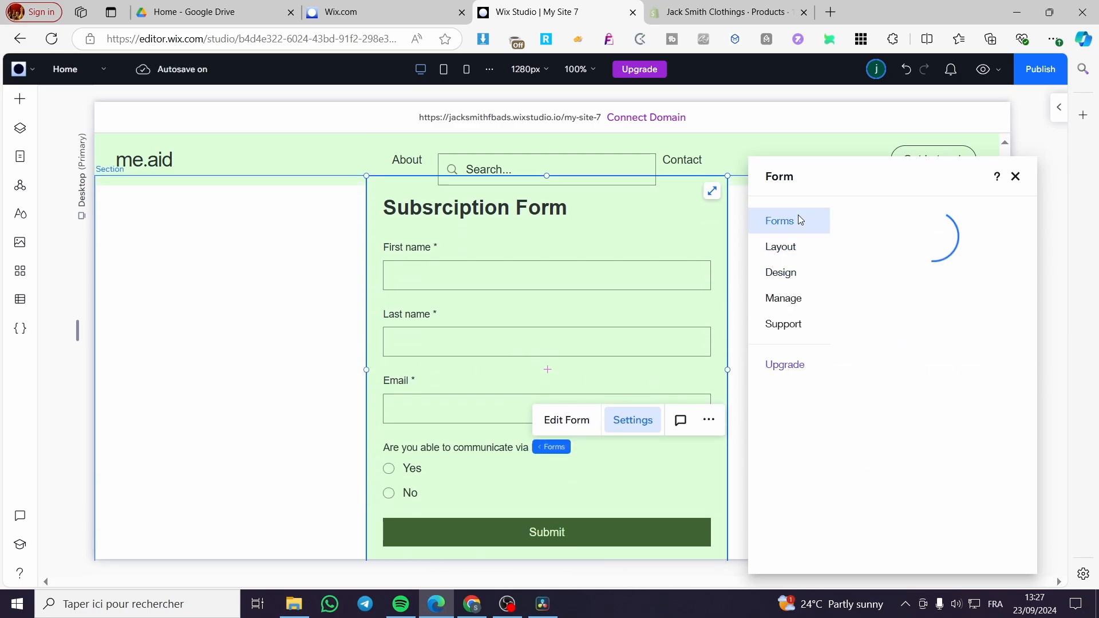
pyautogui.click(807, 299)
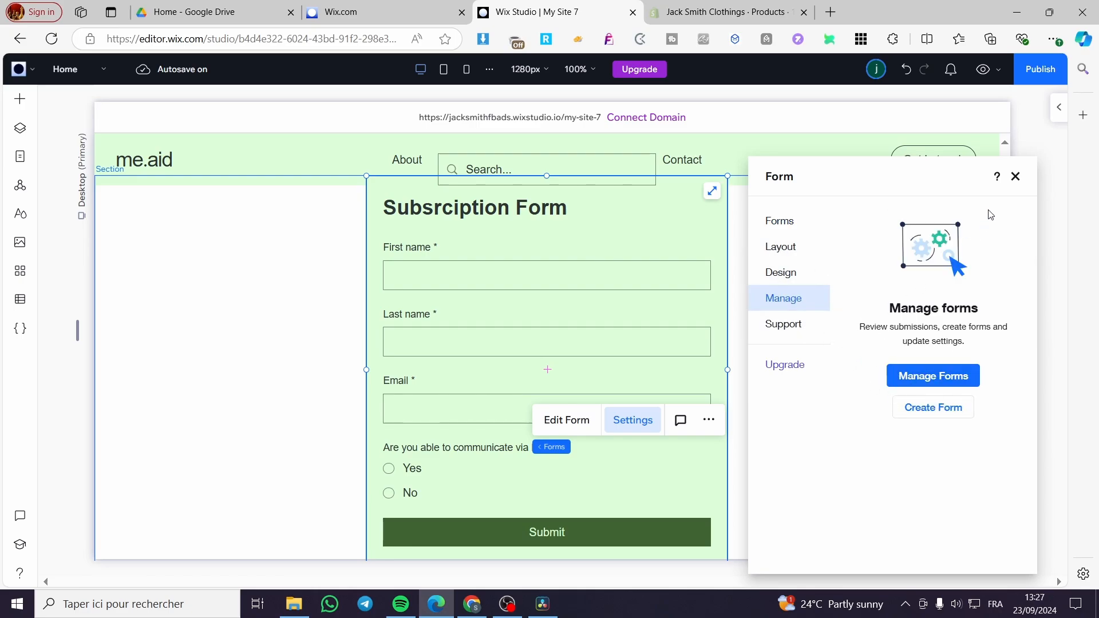
# Close the form settings and look over the subscription form and the rest of the home page.
pyautogui.click(1015, 177)
pyautogui.scroll(2, 334, 375)
pyautogui.scroll(-1, 315, 379)
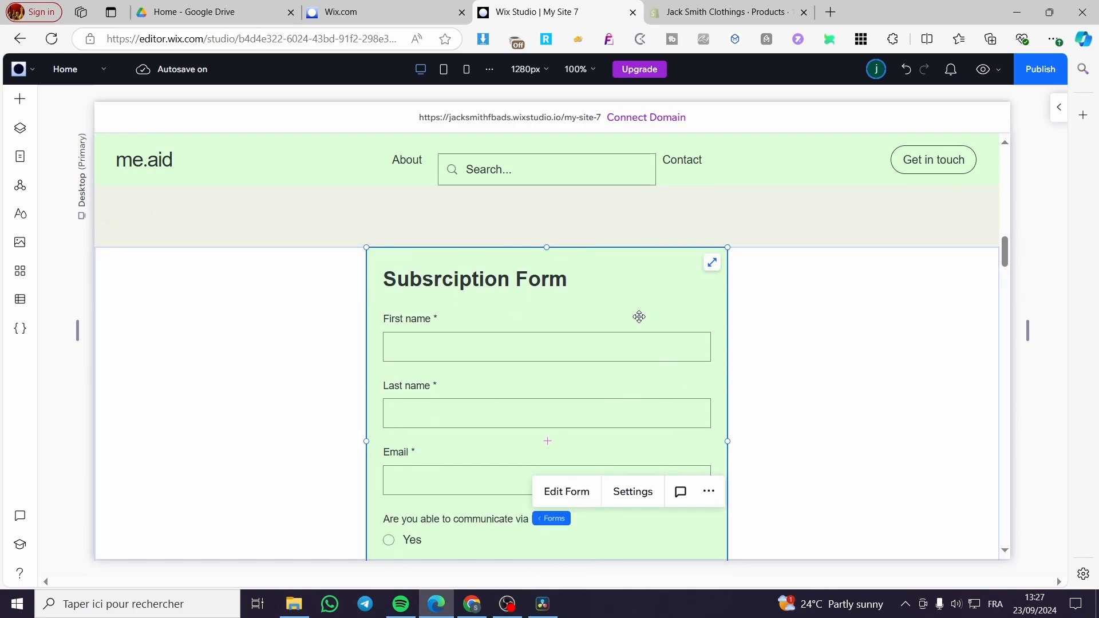
pyautogui.scroll(-3, 639, 317)
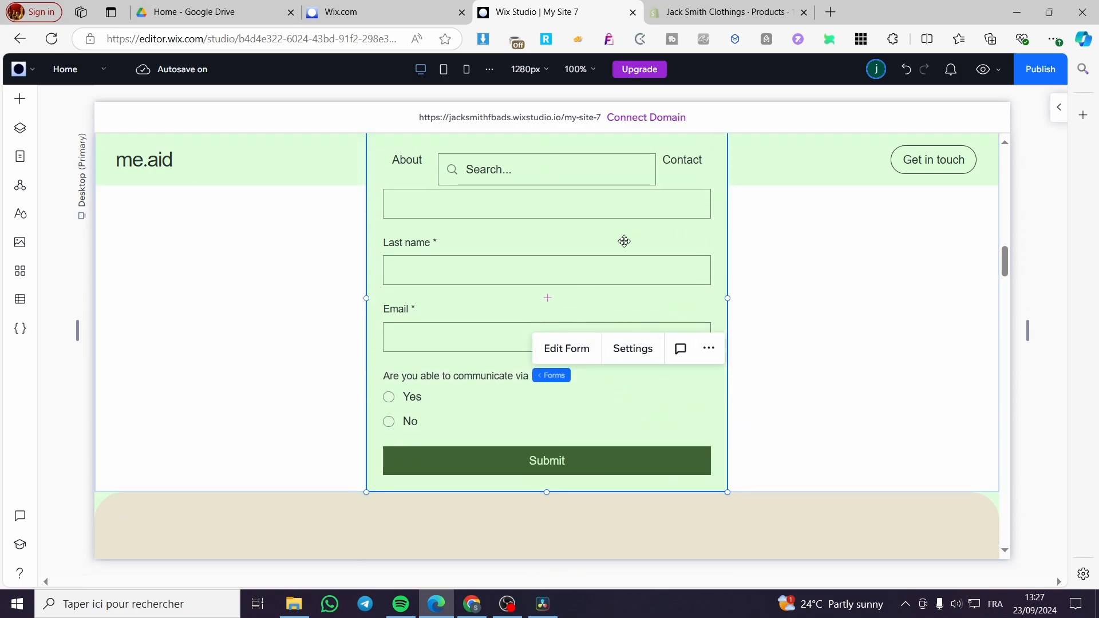
pyautogui.scroll(4, 646, 298)
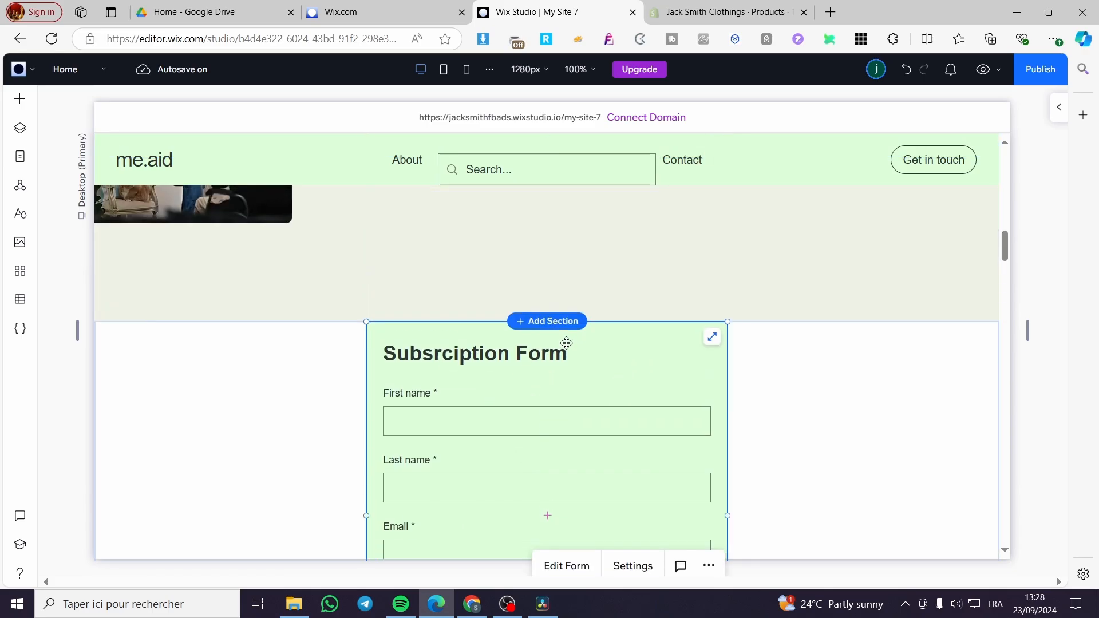
pyautogui.scroll(15, 567, 344)
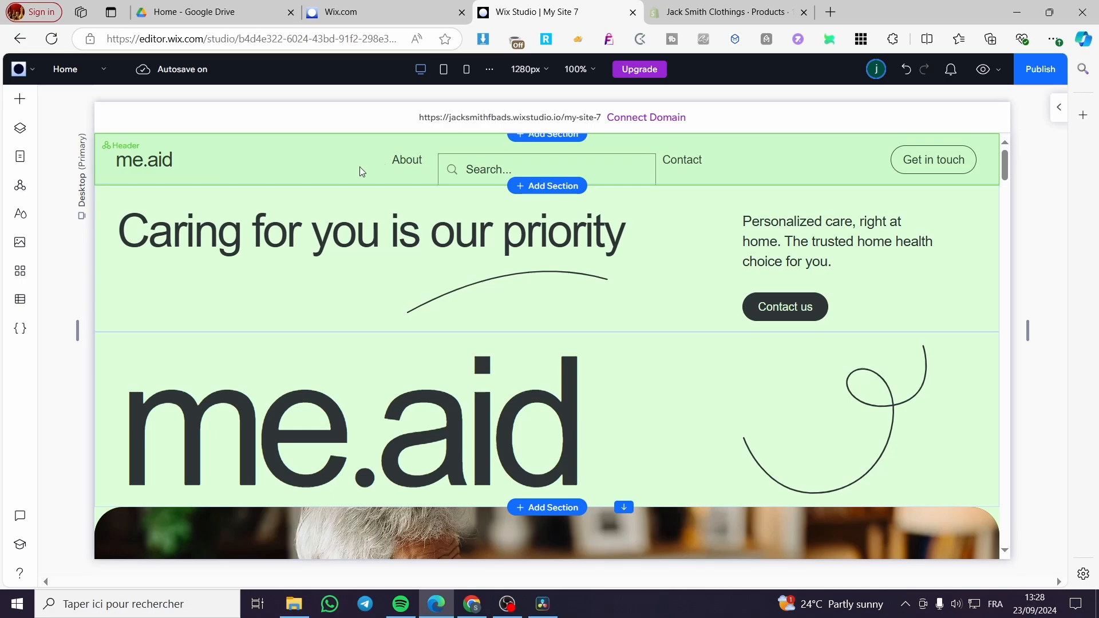
pyautogui.scroll(-15, 360, 170)
pyautogui.scroll(5, 397, 346)
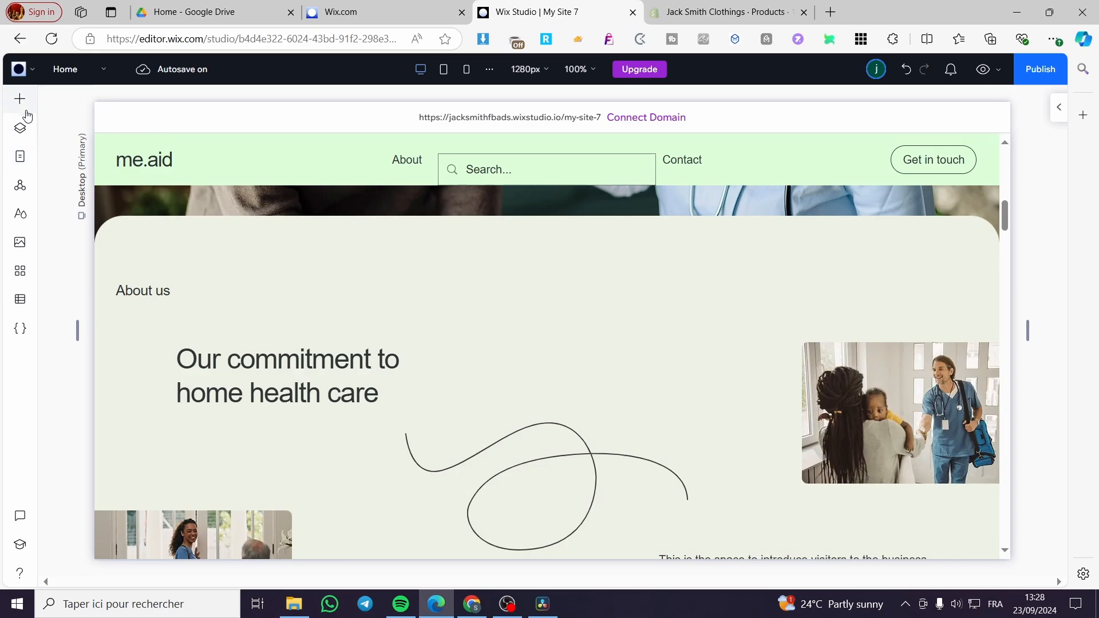
# Add a standard blank page to the site's main pages and name it Subscription.
pyautogui.click(20, 161)
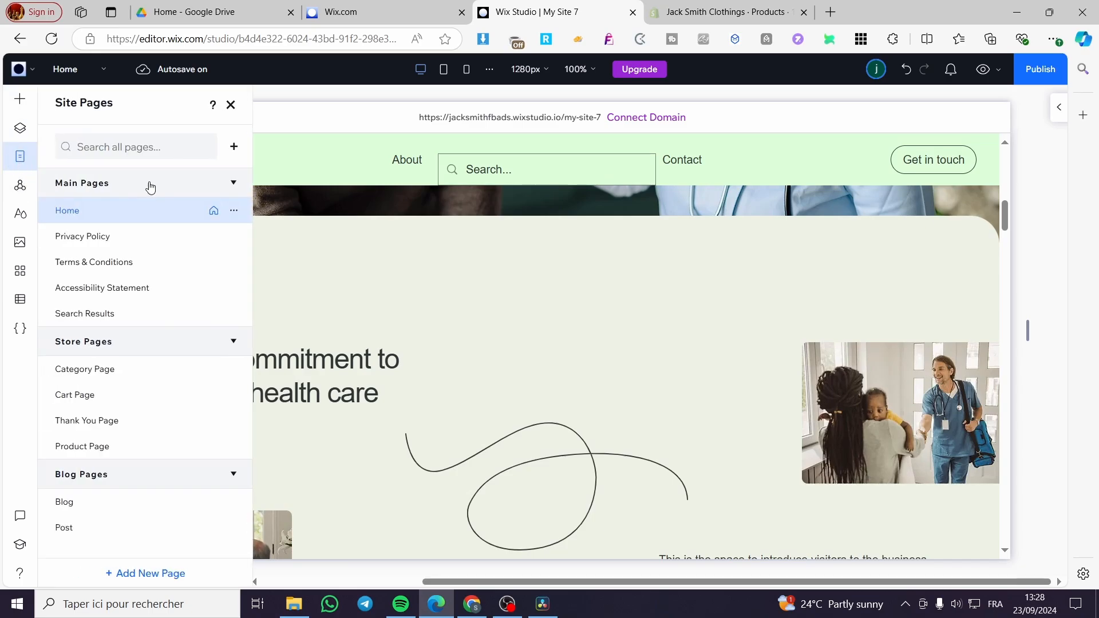
pyautogui.click(234, 150)
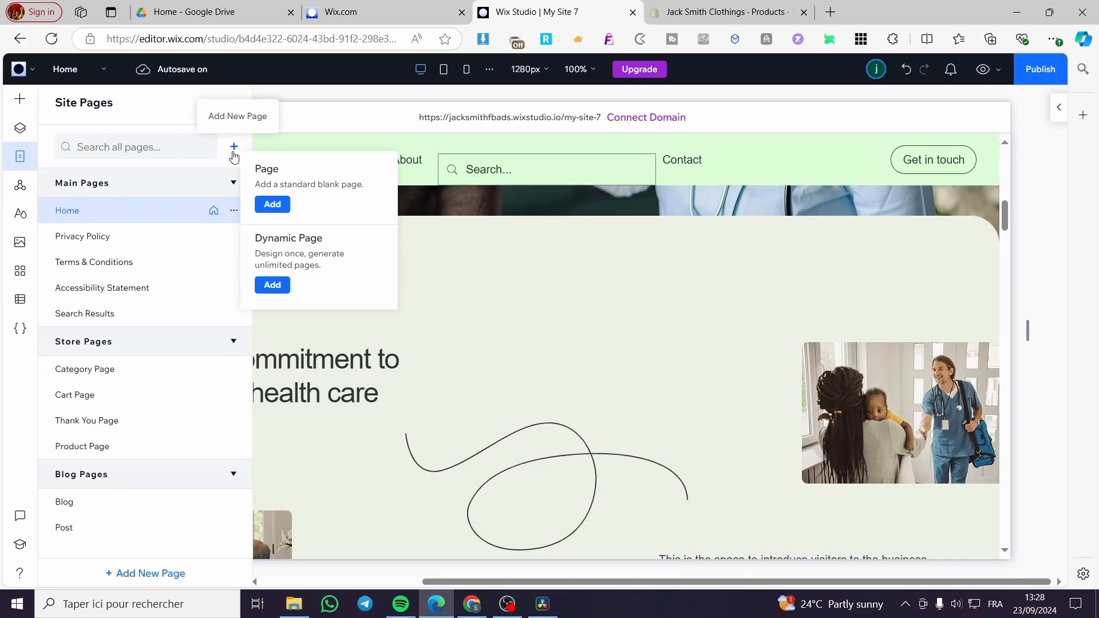
pyautogui.click(270, 203)
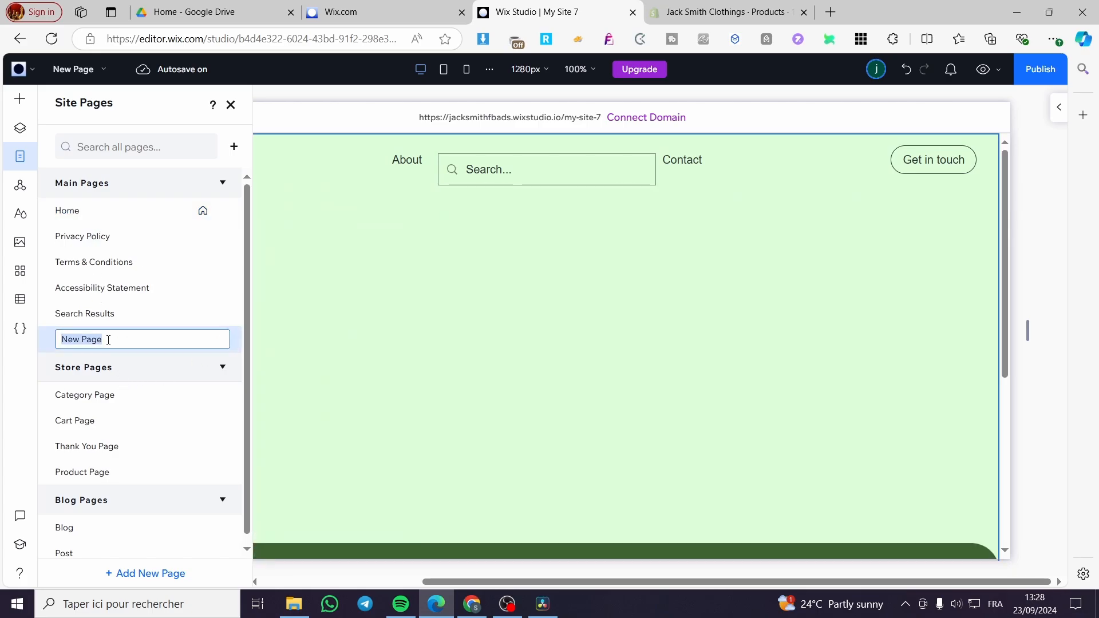
pyautogui.write('Subscri')
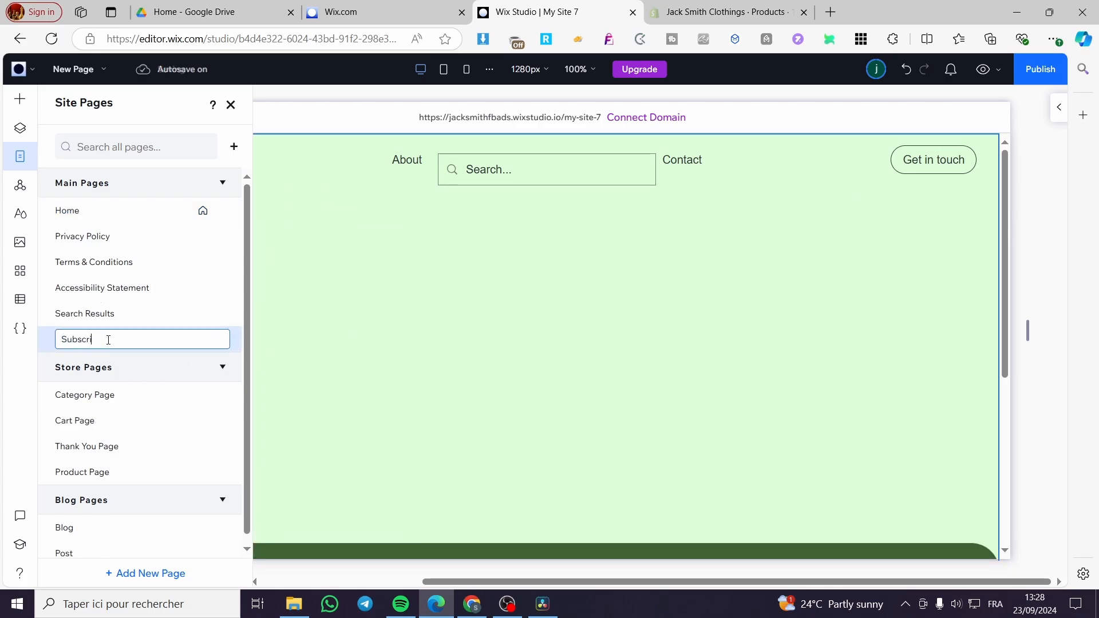
pyautogui.write('ption')
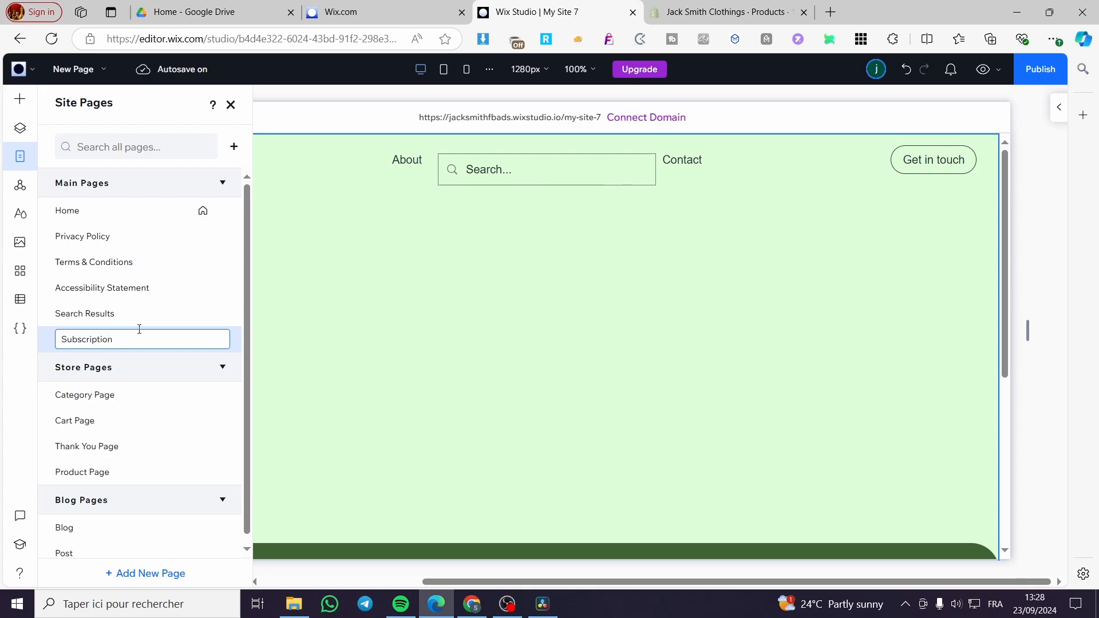
pyautogui.click(242, 347)
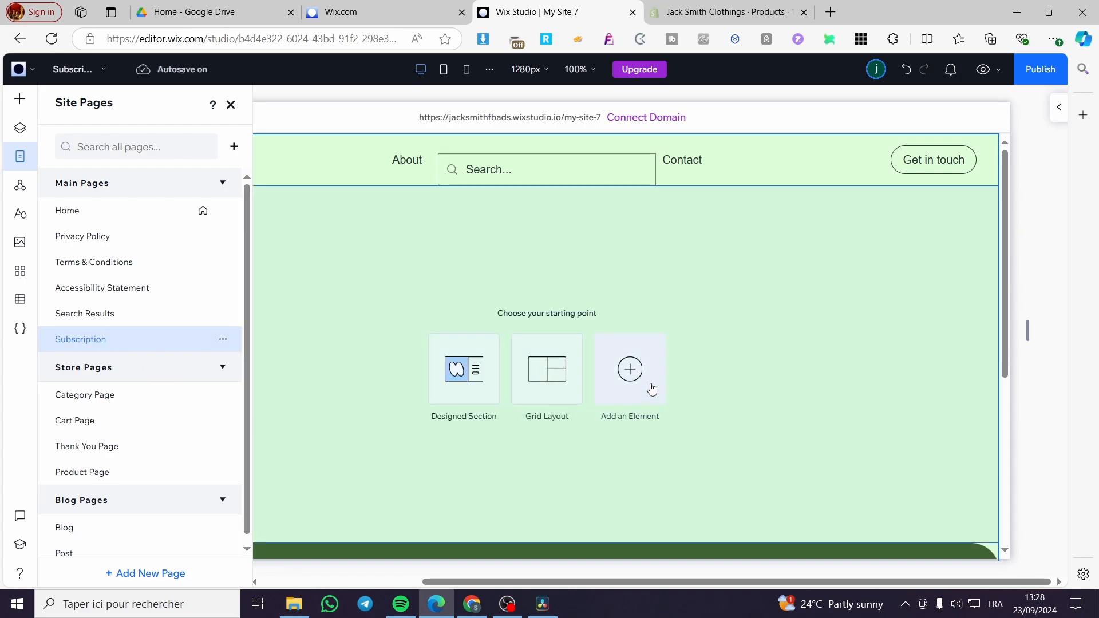
# Browse the Contact & Forms elements, then place an Add Existing Form element in the Subscription page's empty section and select it.
pyautogui.click(639, 377)
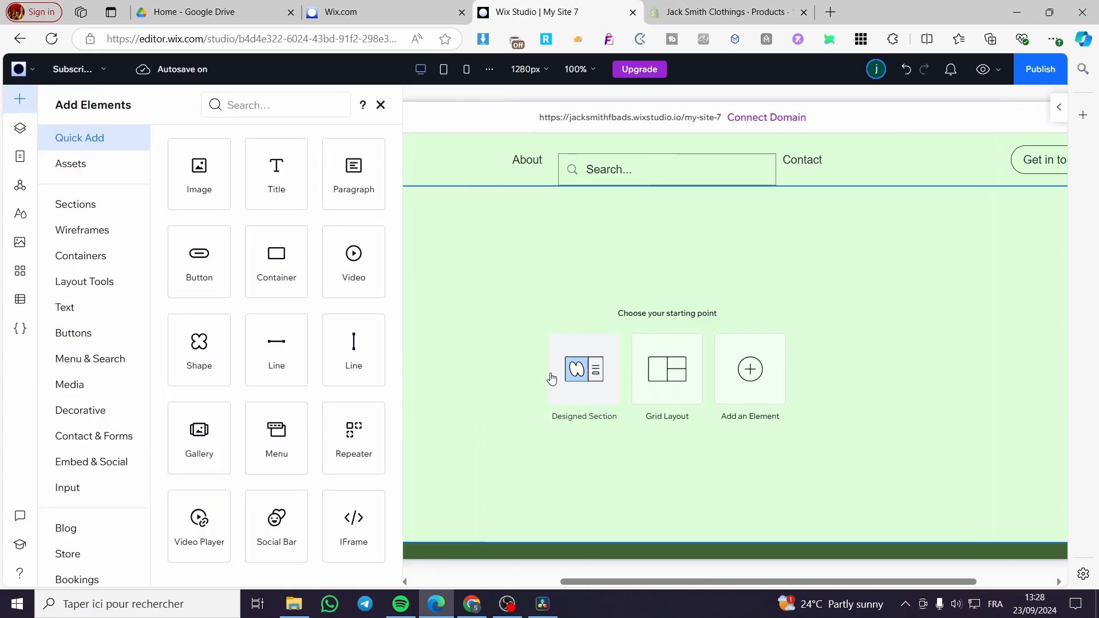
pyautogui.click(112, 438)
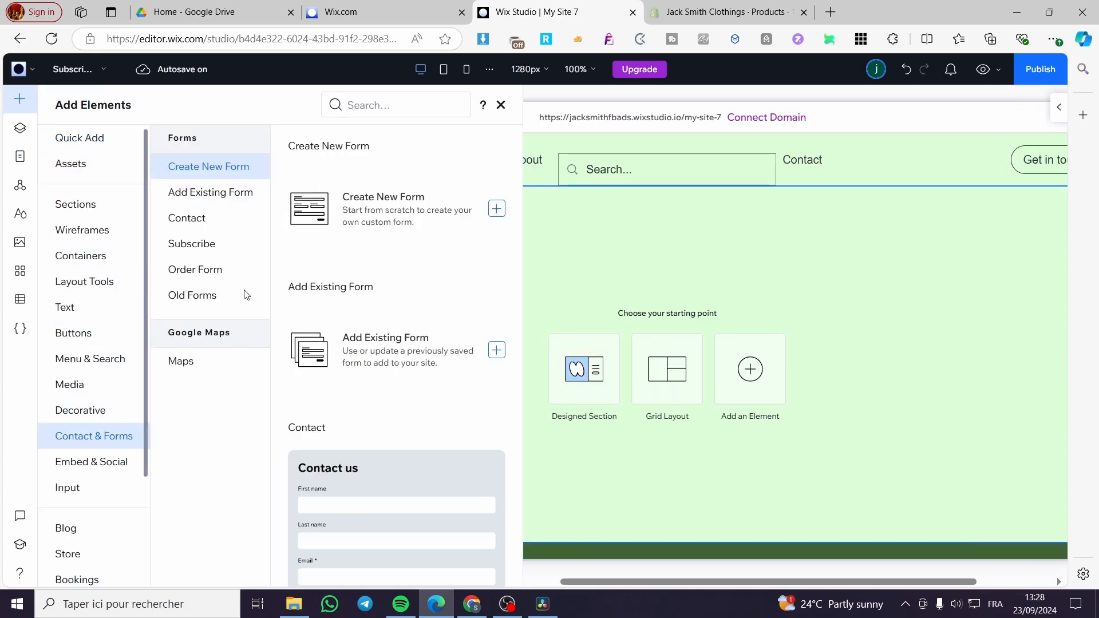
pyautogui.click(216, 191)
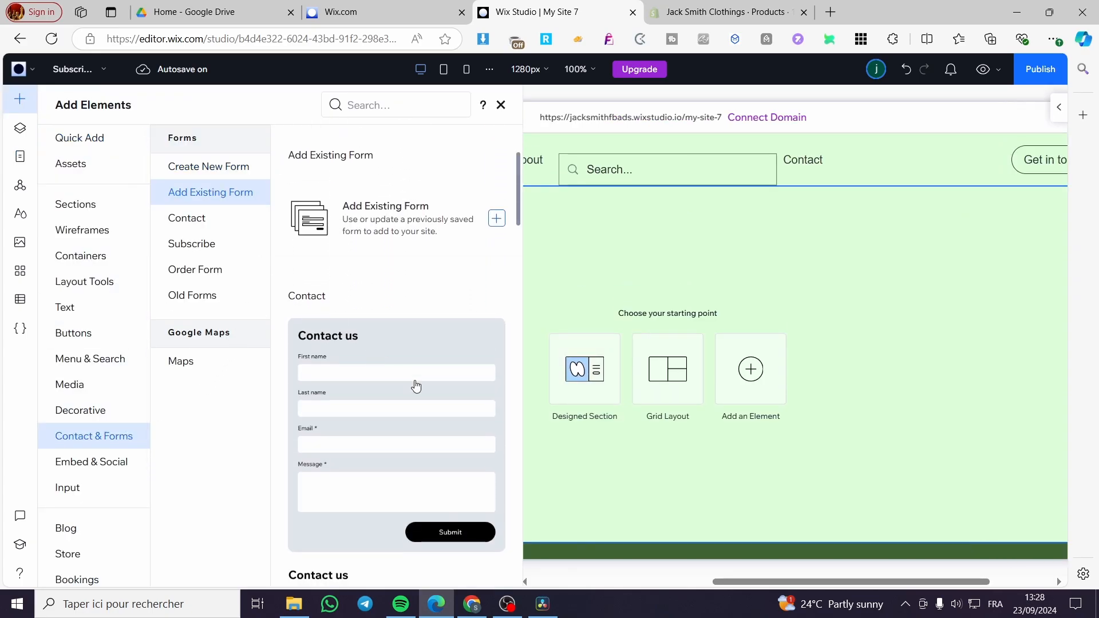
pyautogui.scroll(-9, 417, 384)
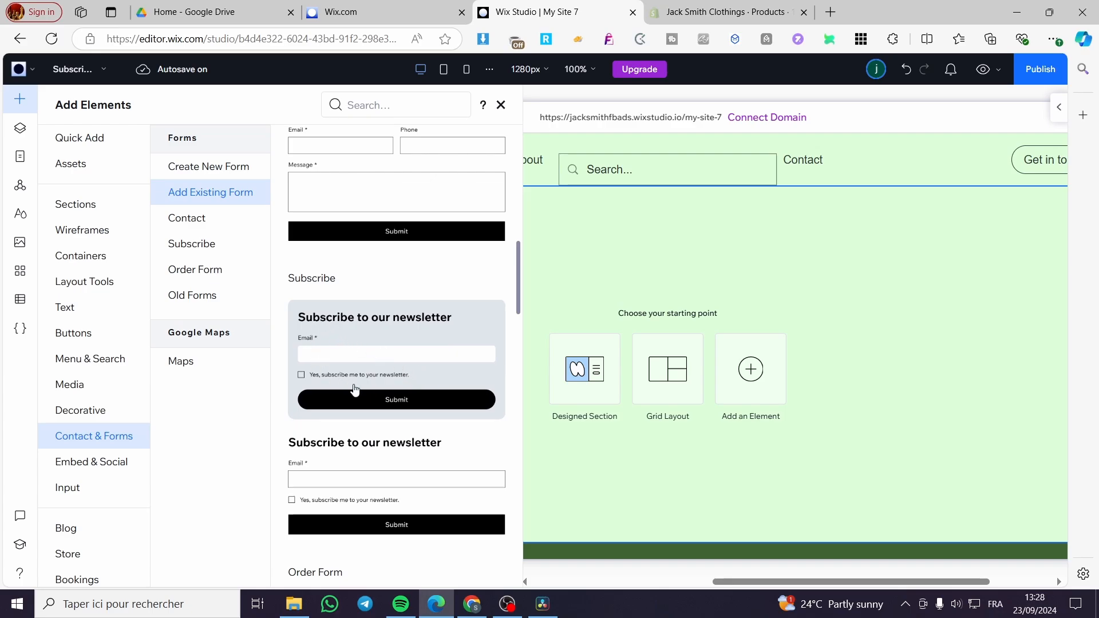
pyautogui.scroll(-3, 355, 389)
pyautogui.scroll(-5, 385, 376)
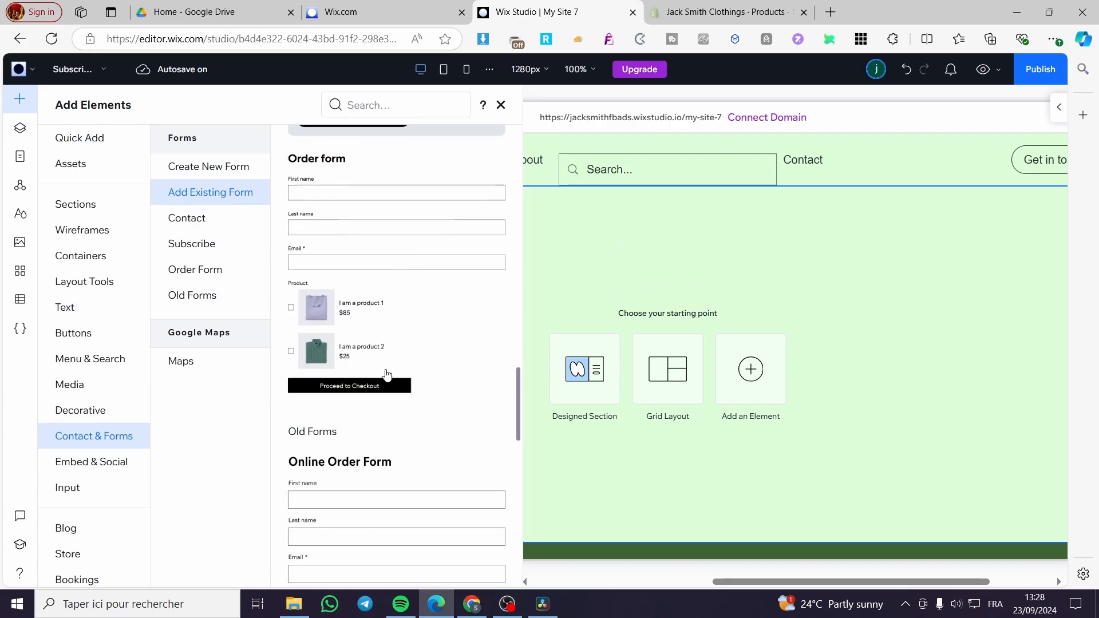
pyautogui.scroll(-10, 395, 386)
pyautogui.scroll(10, 398, 394)
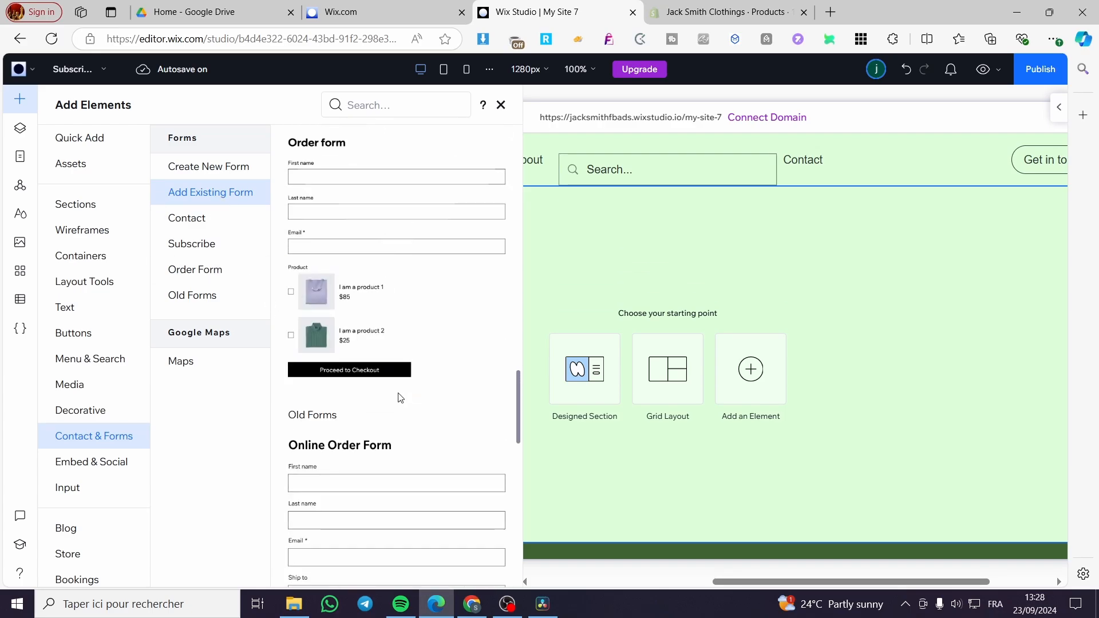
pyautogui.scroll(20, 400, 395)
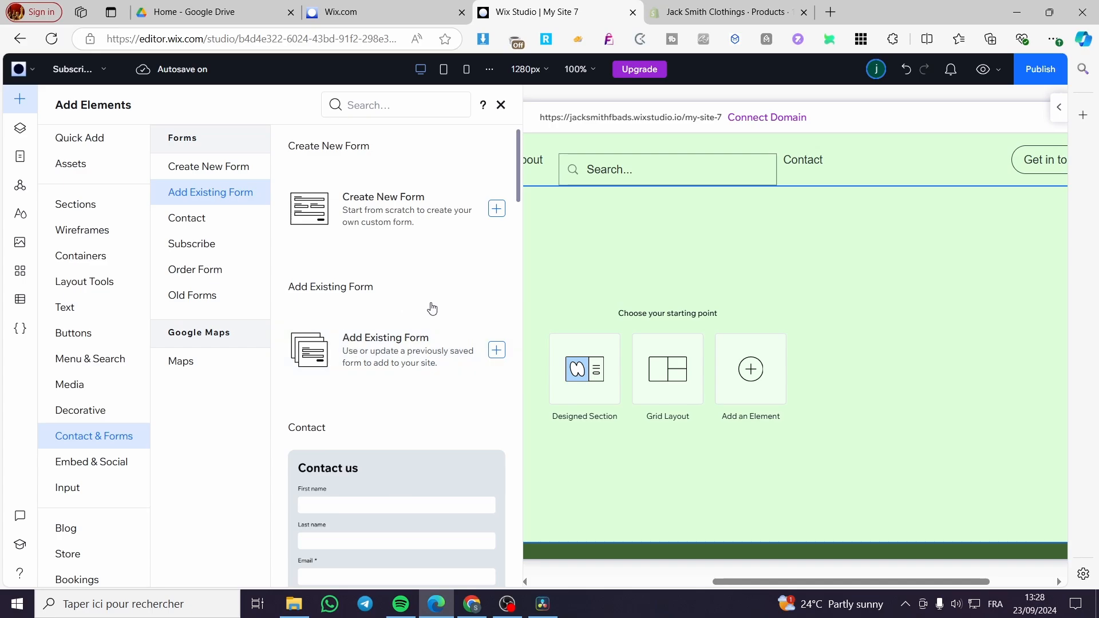
pyautogui.moveTo(432, 310); pyautogui.dragTo(569, 373)
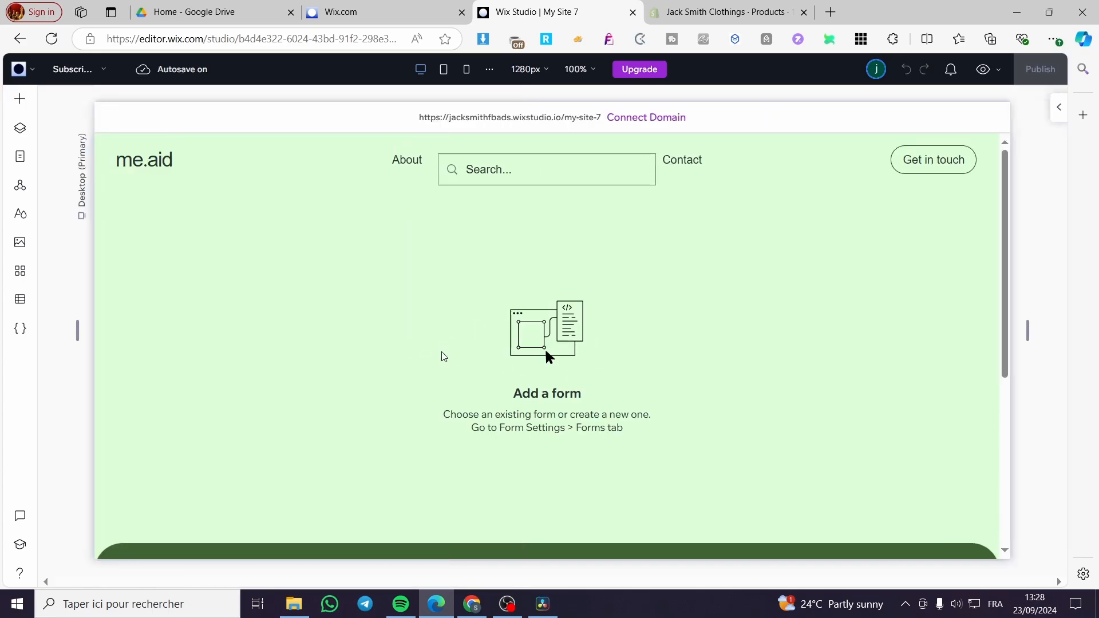
pyautogui.click(654, 388)
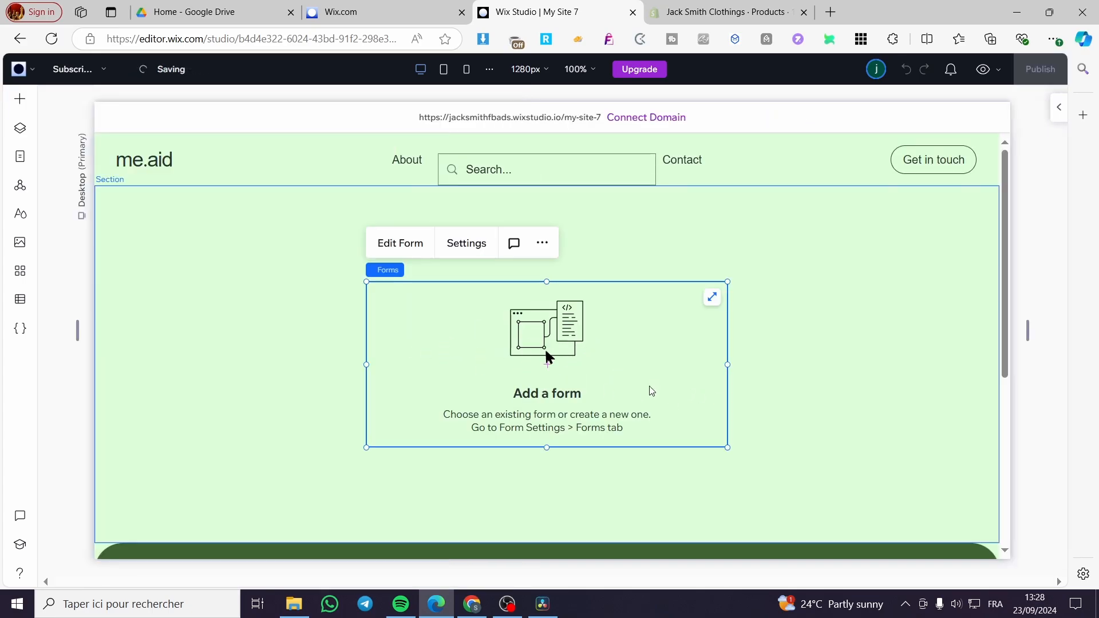